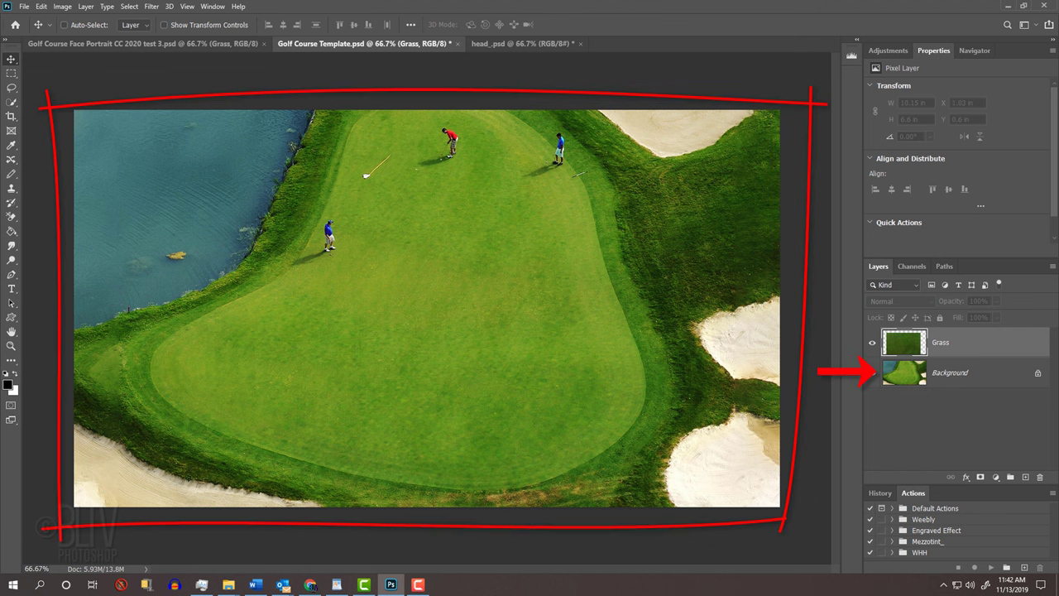
Make the Grass layer visible above the putting green Background in Golf Course Template.psd
{"action": "left_click", "coordinate": [871, 342]}
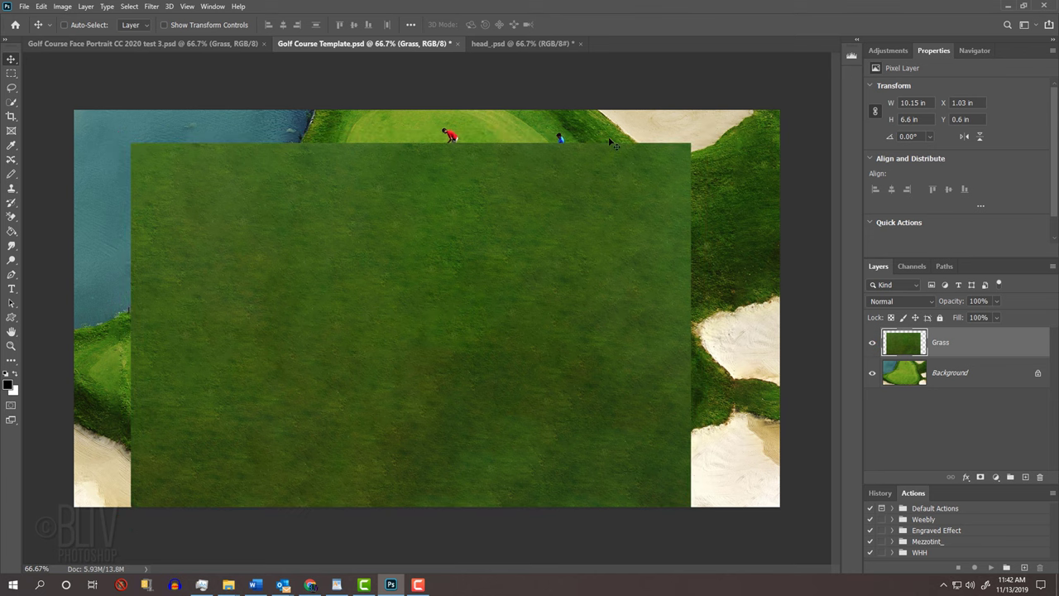
Switch to the head_.psd portrait and pick the Magic Wand selection tool
{"action": "left_click", "coordinate": [519, 44]}
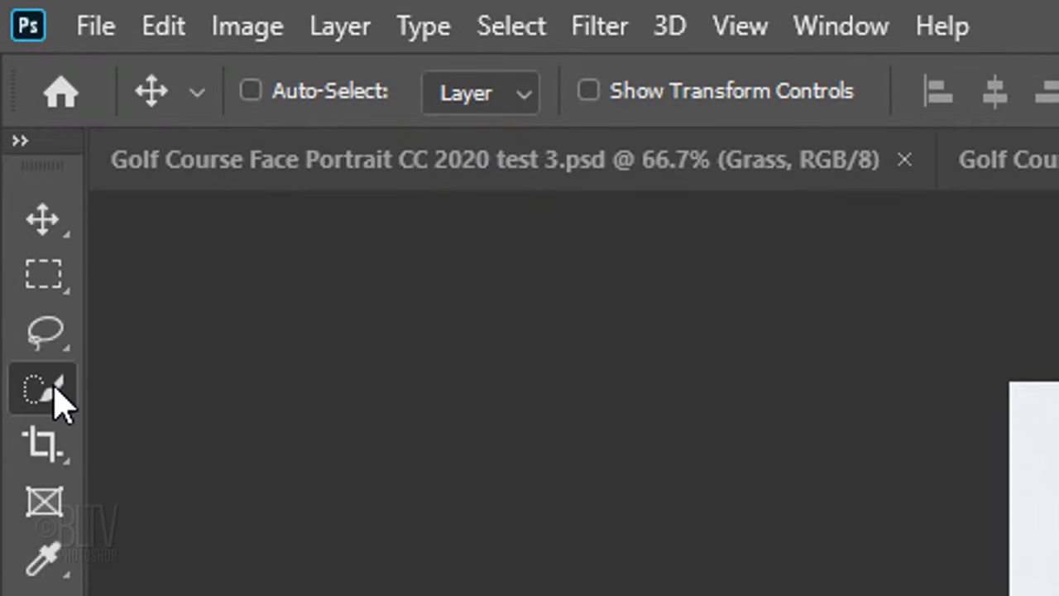
{"action": "left_click", "coordinate": [12, 102]}
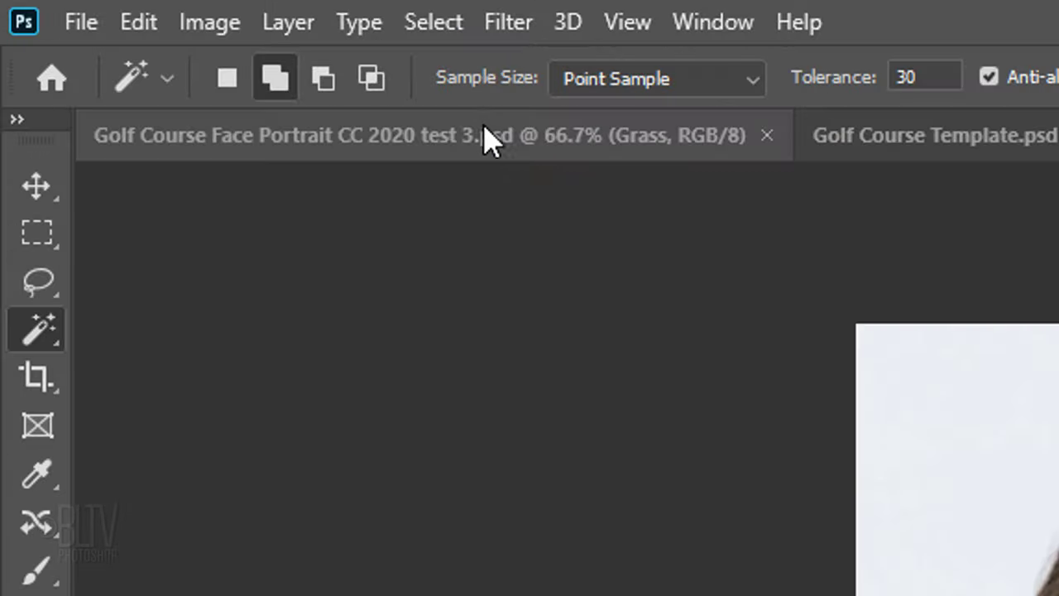
Outline the man's hair, face and beard using Select Subject in Select and Mask
{"action": "left_click", "coordinate": [440, 23]}
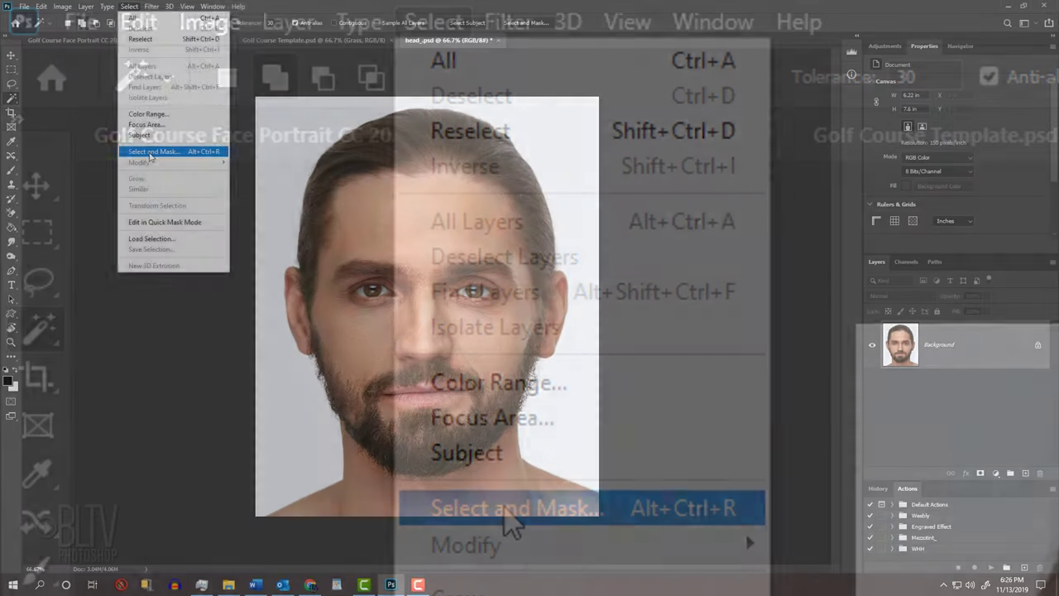
{"action": "left_click", "coordinate": [505, 510]}
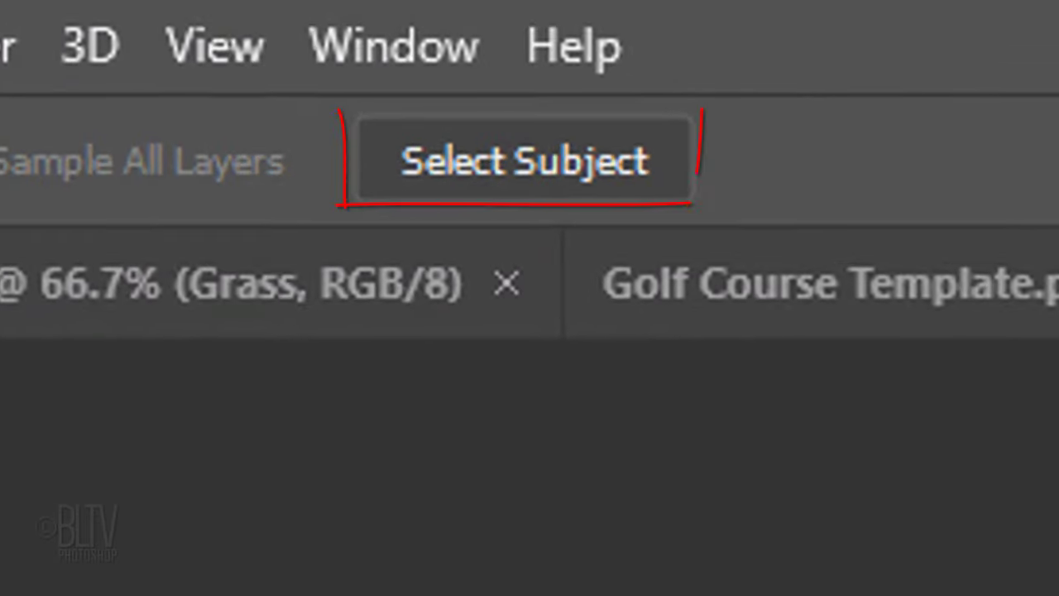
{"action": "left_click", "coordinate": [510, 169]}
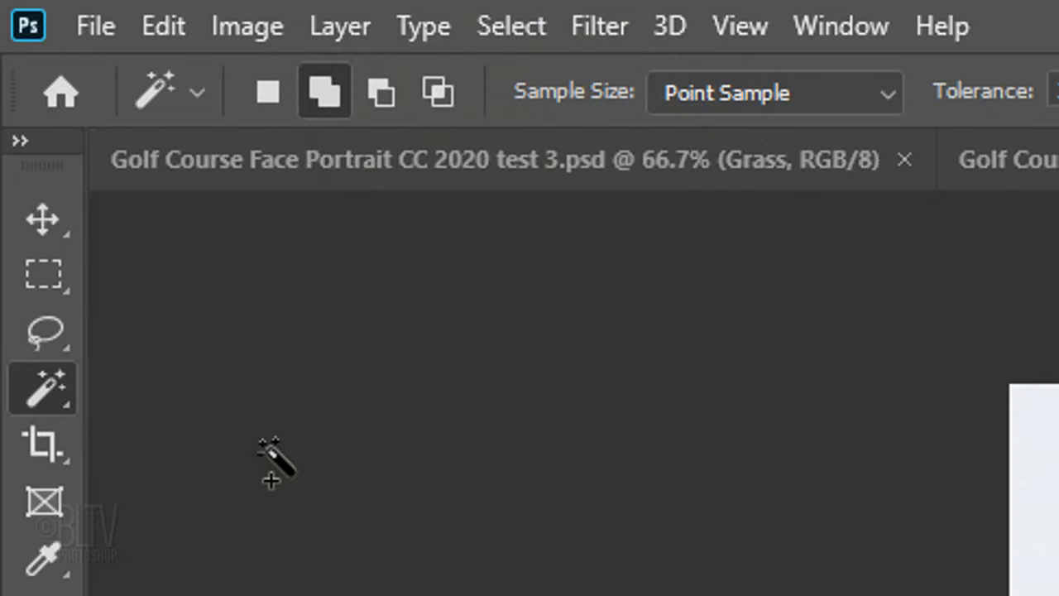
{"action": "right_click", "coordinate": [47, 397]}
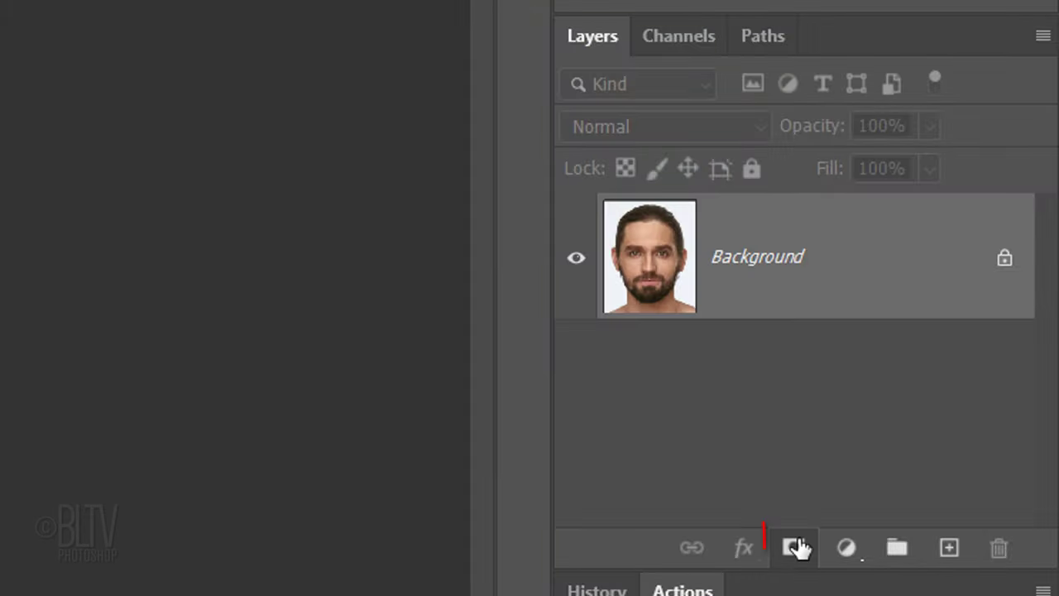
Mask Layer 0 to the head and add a white-filled Layer 1 beneath it
{"action": "left_click", "coordinate": [794, 548]}
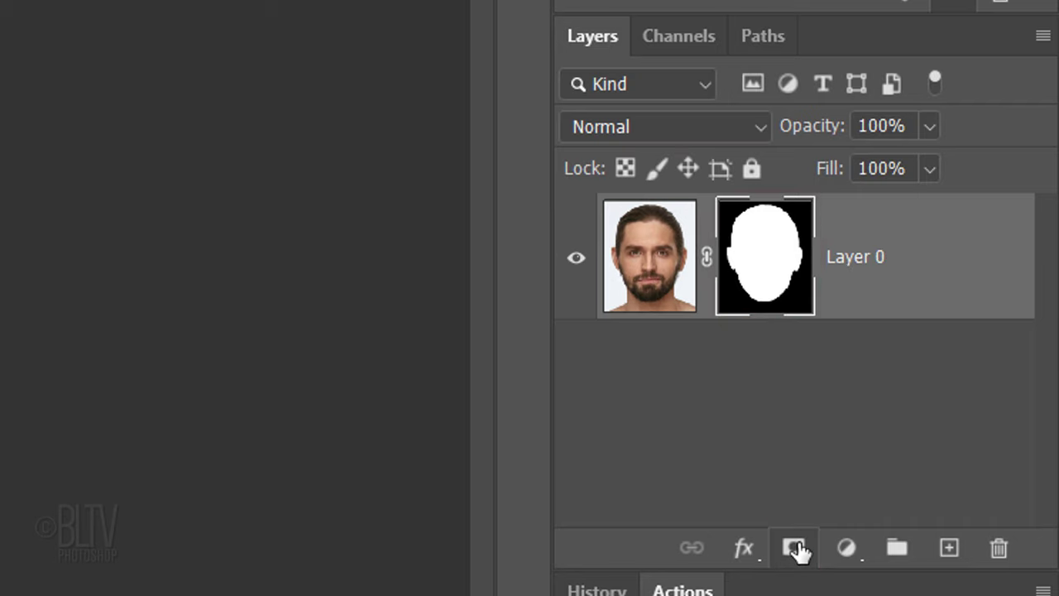
{"action": "left_click", "coordinate": [948, 549], "text": "ctrl"}
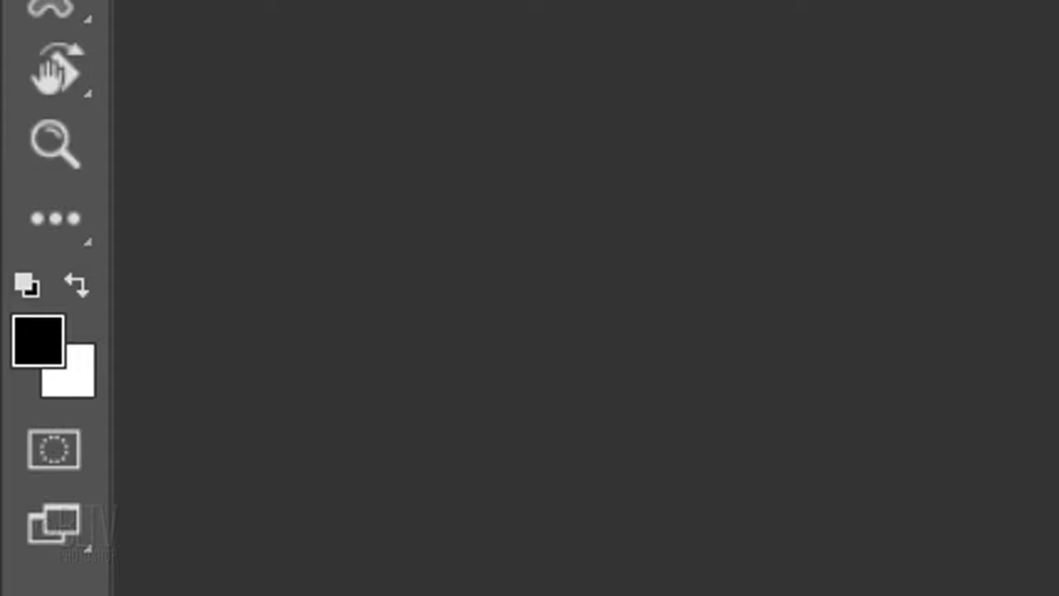
{"action": "key", "text": "d"}
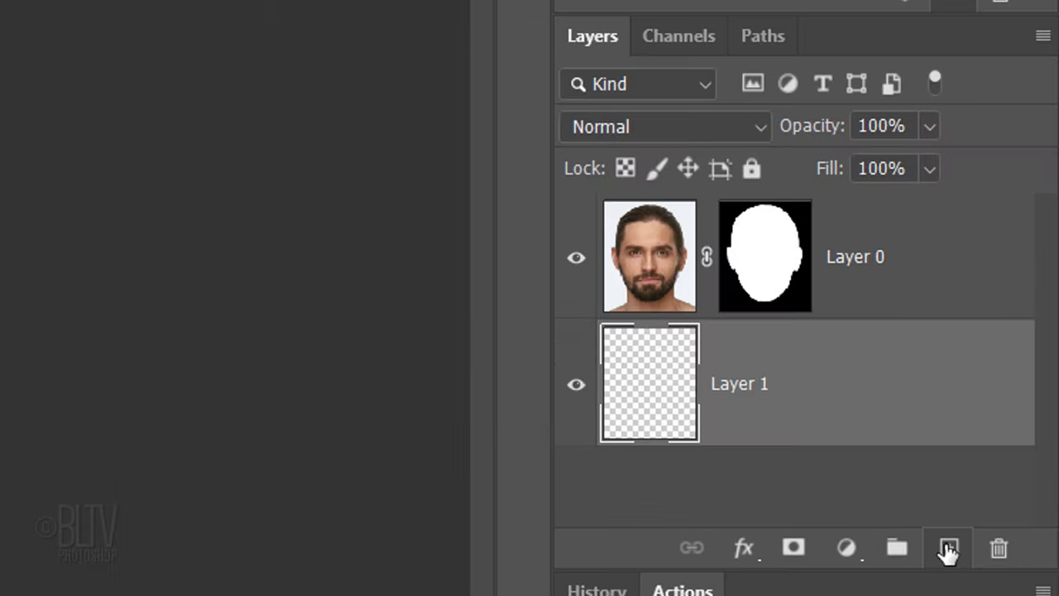
{"action": "key", "text": "ctrl+Delete"}
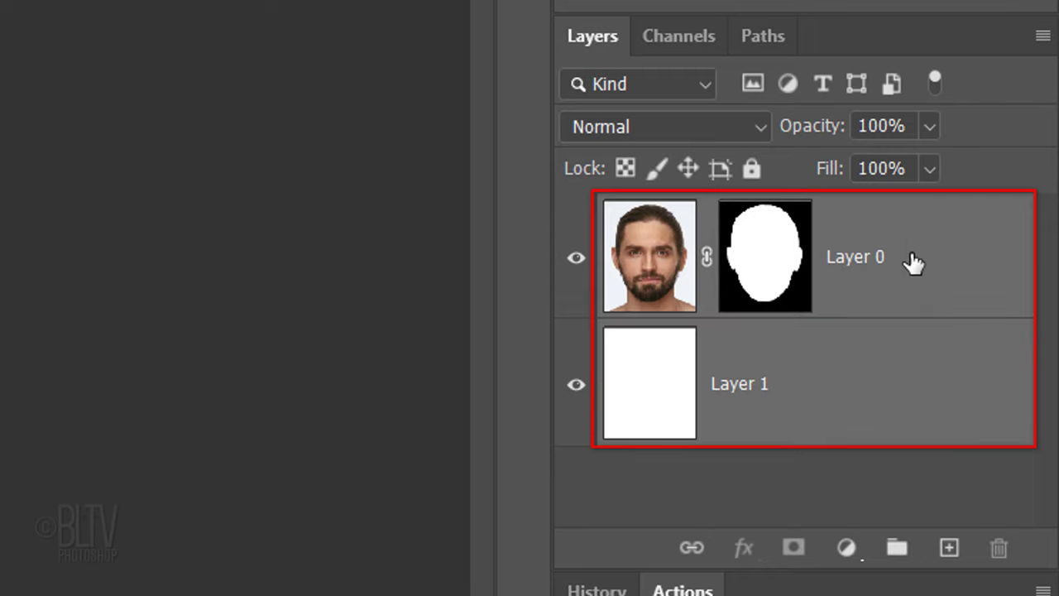
Convert Layer 0 to a smart object and blur it with Gaussian Blur radius 10
{"action": "left_click", "coordinate": [1043, 38]}
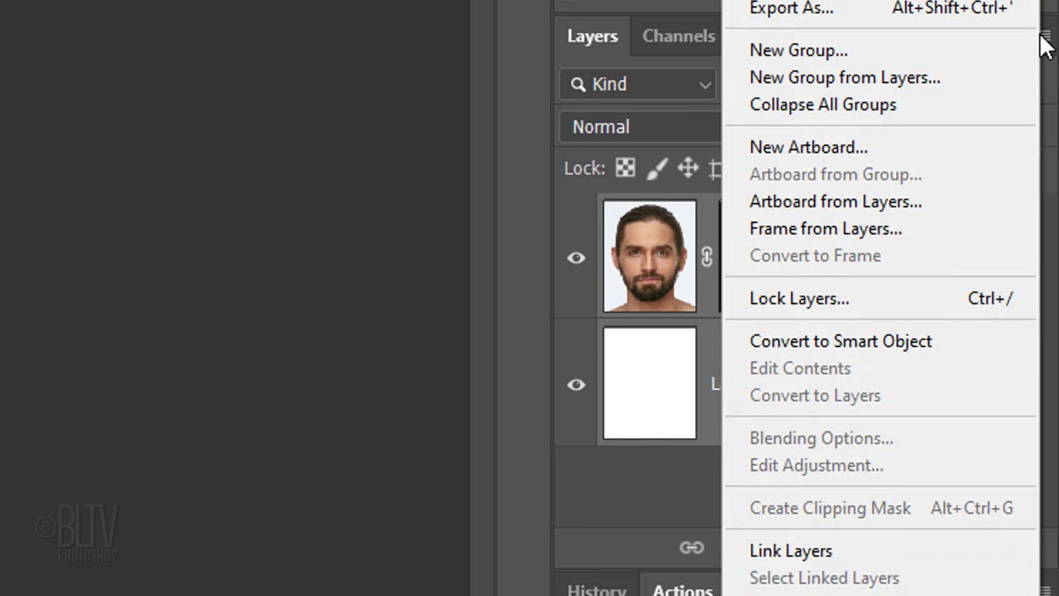
{"action": "left_click", "coordinate": [818, 334]}
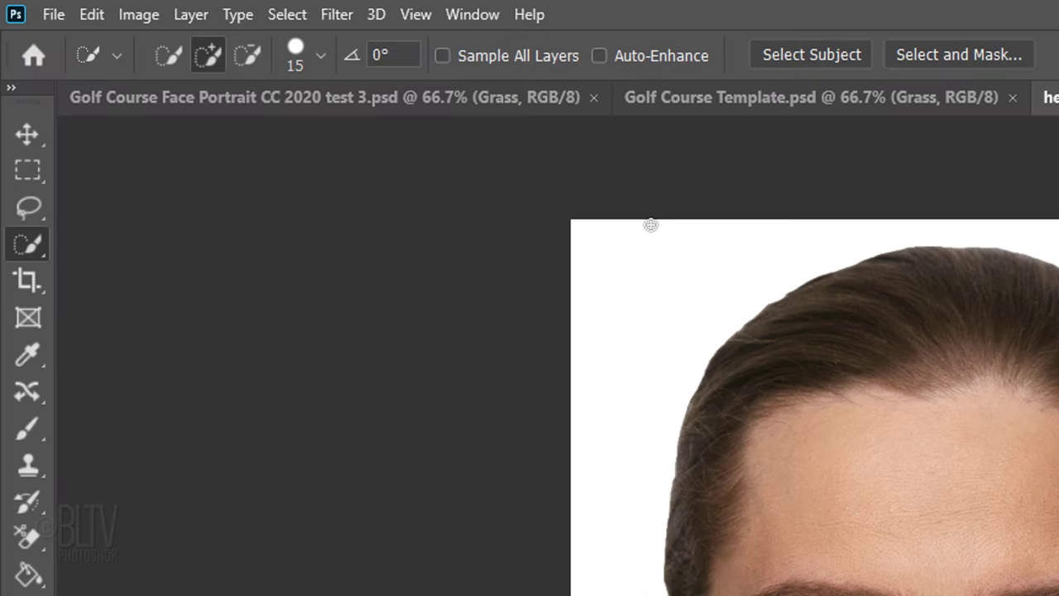
{"action": "left_click", "coordinate": [336, 16]}
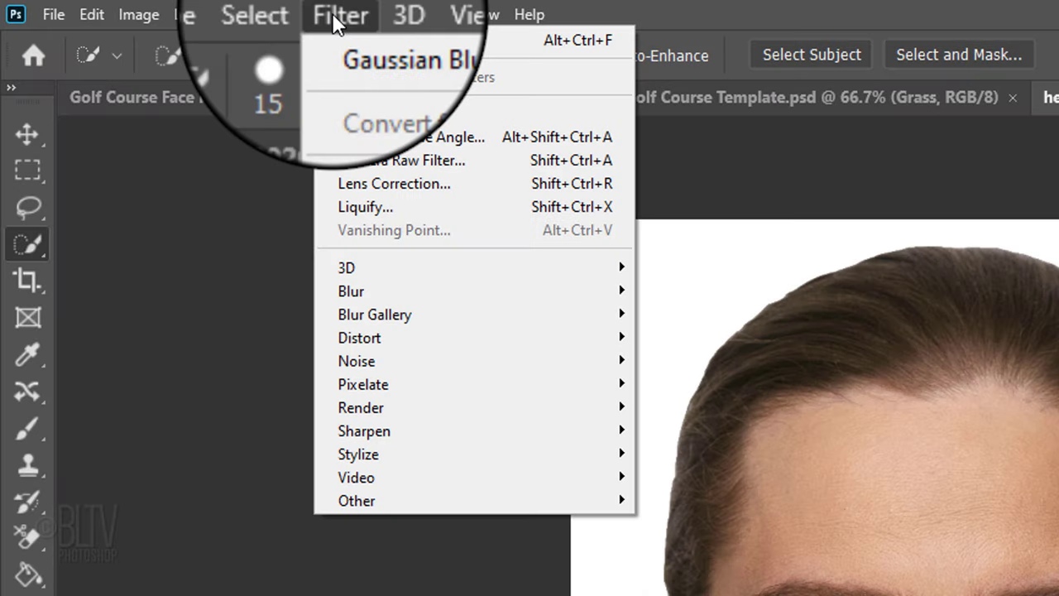
{"action": "mouse_move", "coordinate": [367, 293]}
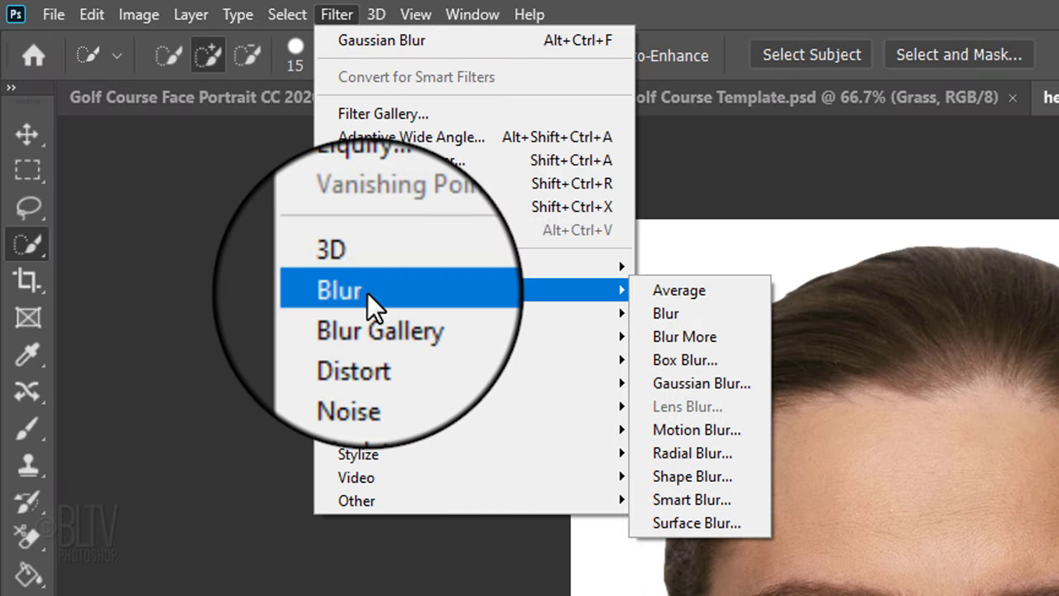
{"action": "left_click", "coordinate": [691, 383]}
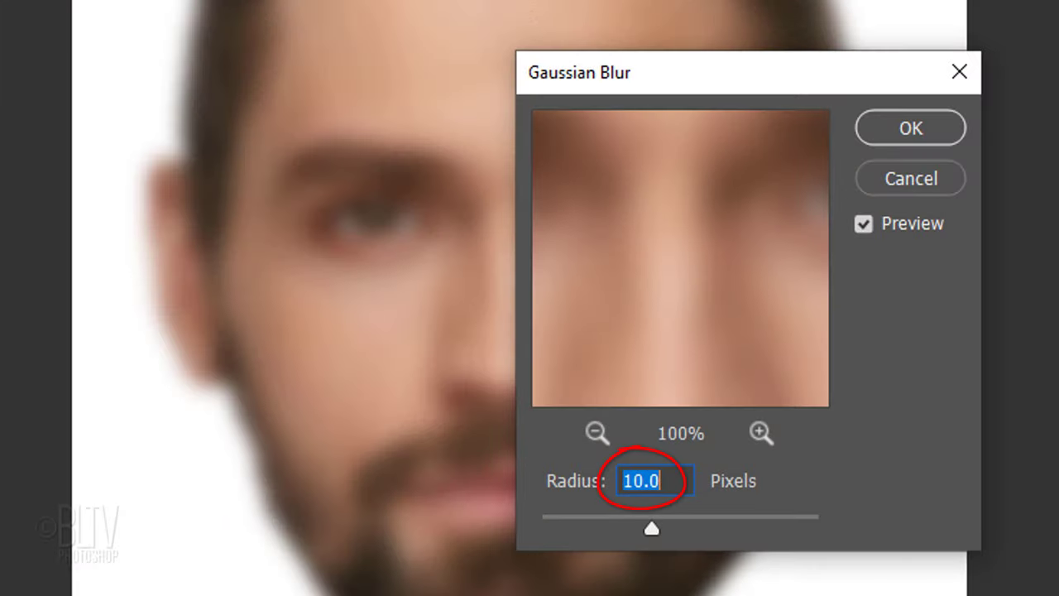
{"action": "left_click", "coordinate": [911, 130]}
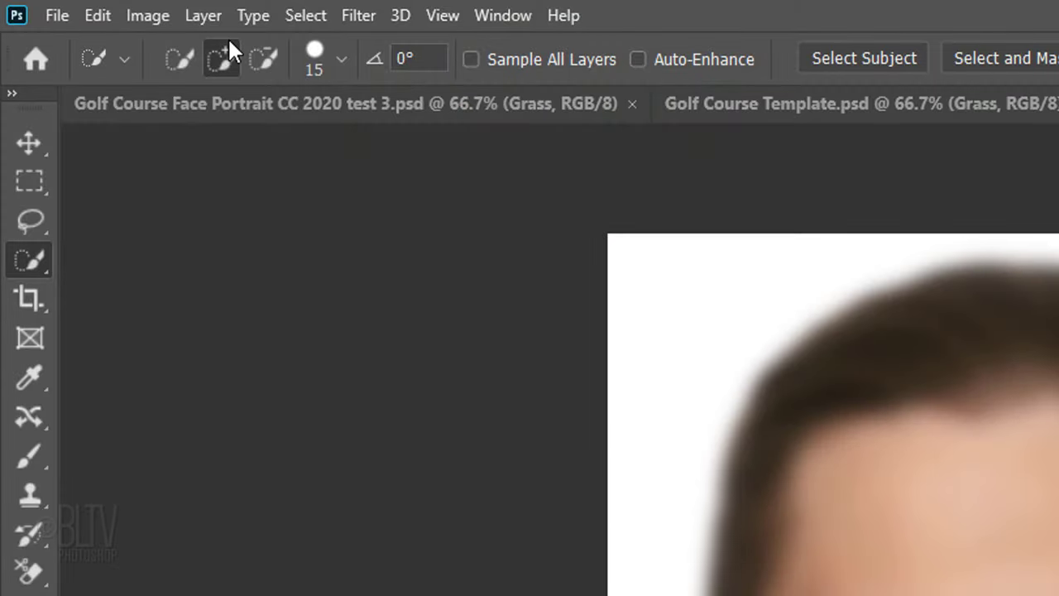
Apply a Threshold adjustment at level 104 to the blurred head smart object
{"action": "left_click", "coordinate": [150, 19]}
{"action": "mouse_move", "coordinate": [168, 86]}
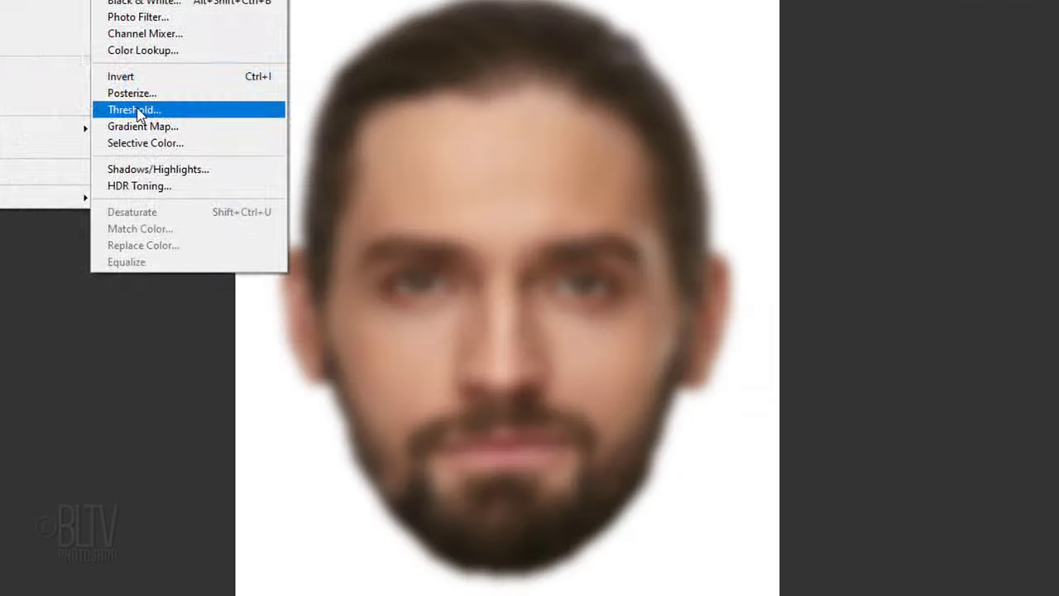
{"action": "left_click", "coordinate": [462, 431]}
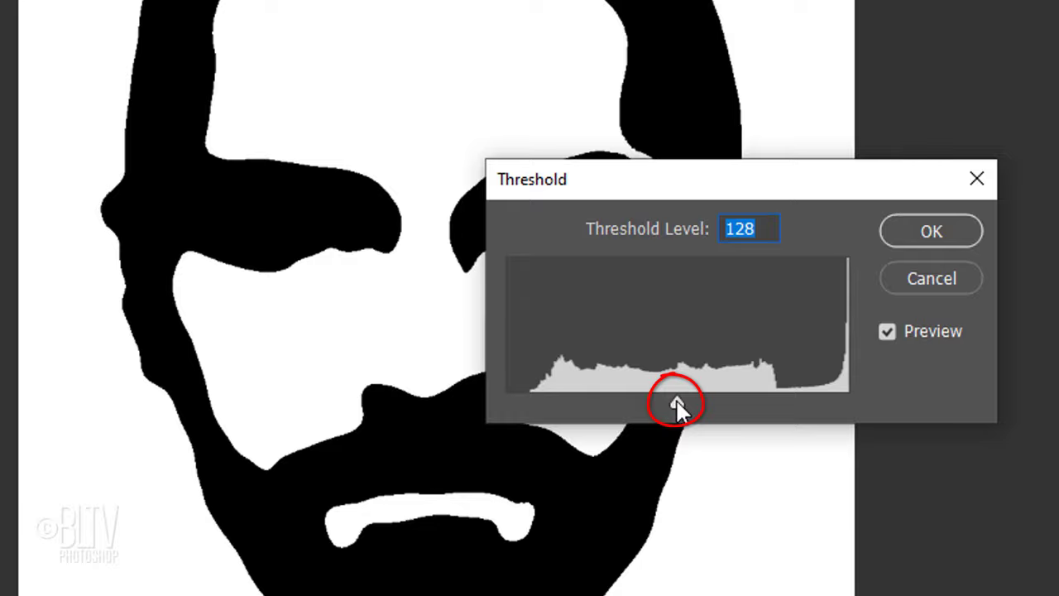
{"action": "left_click_drag", "start_coordinate": [675, 397], "coordinate": [699, 397]}
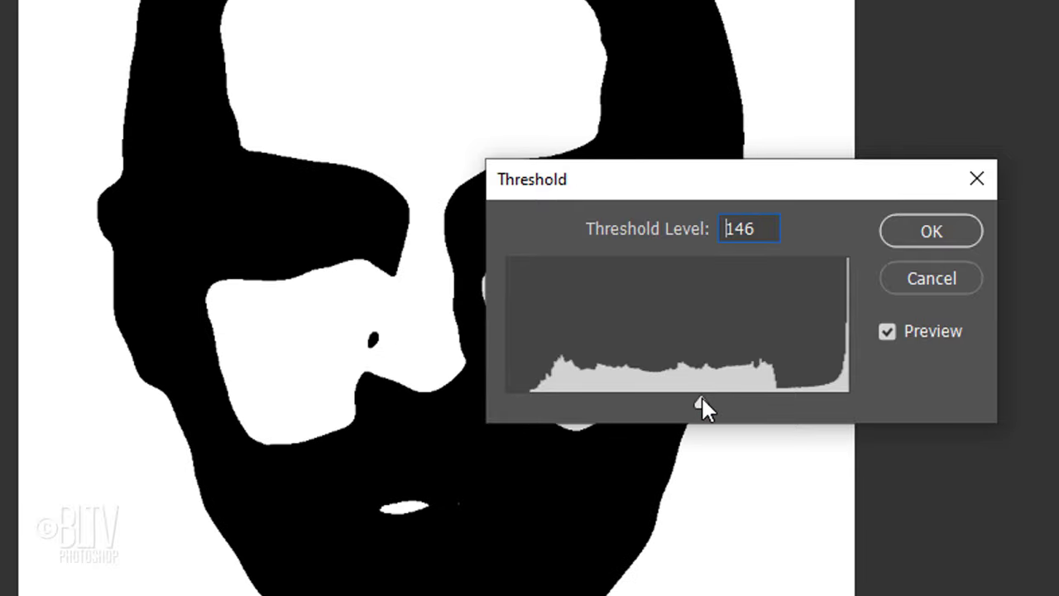
{"action": "left_click_drag", "start_coordinate": [700, 404], "coordinate": [646, 406]}
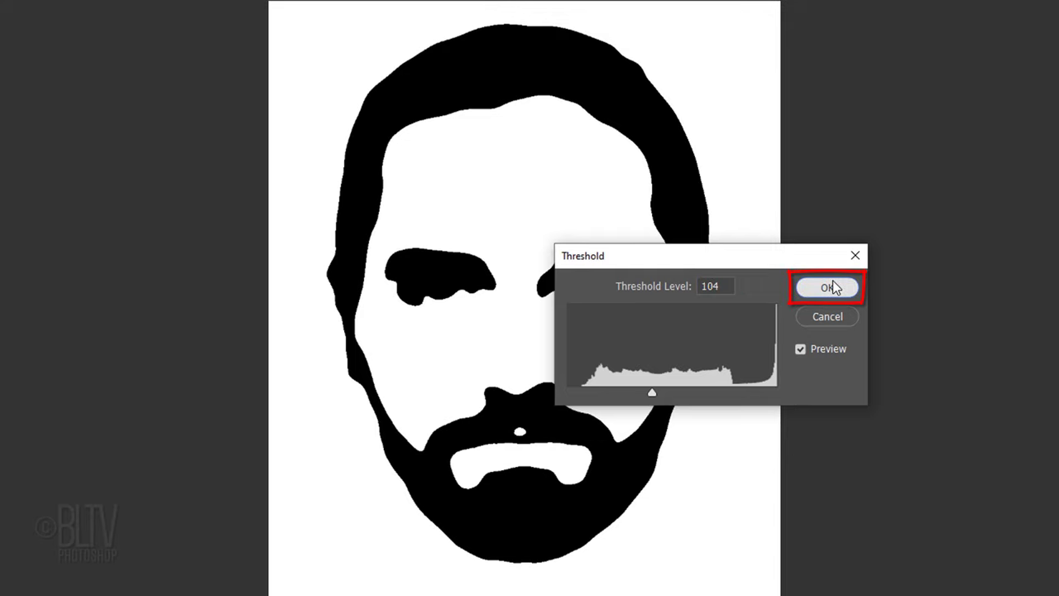
{"action": "left_click", "coordinate": [832, 286]}
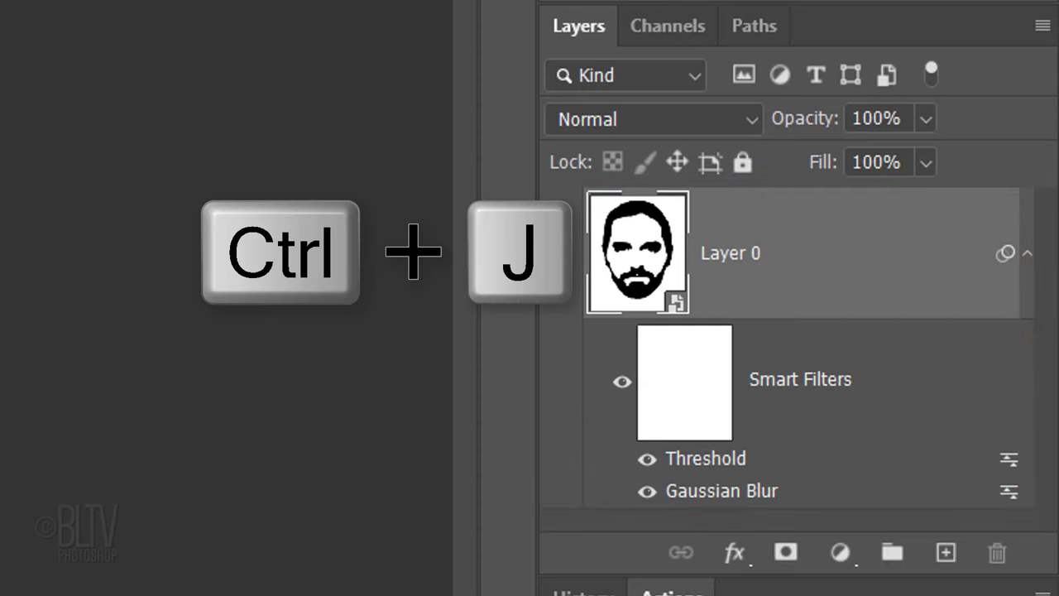
Duplicate the silhouette layer with Ctrl+J and set the copy's Threshold filter to 92
{"action": "key", "text": "ctrl+j"}
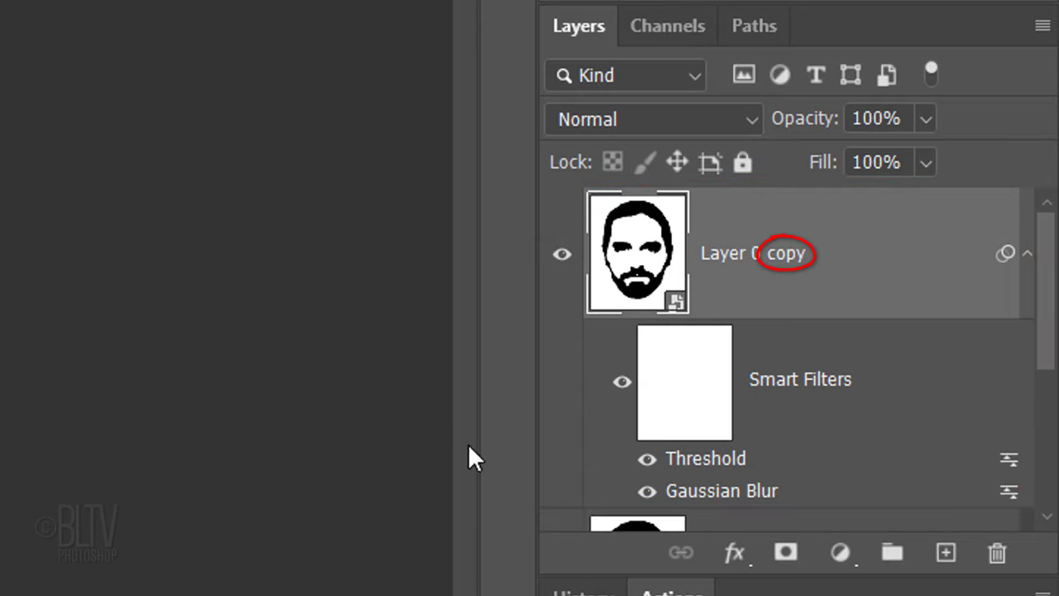
{"action": "double_click", "coordinate": [702, 460]}
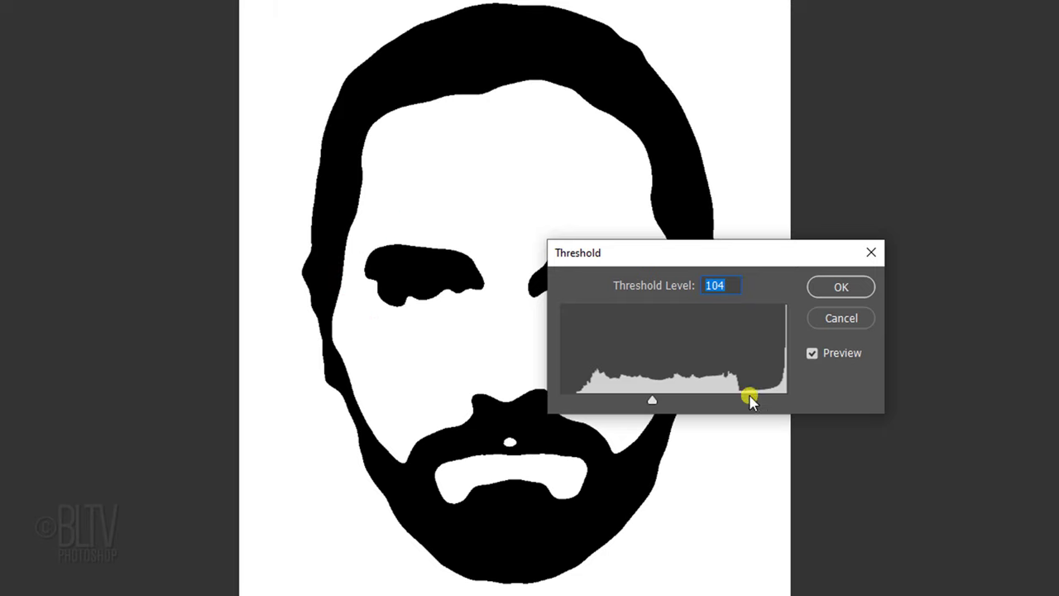
{"action": "left_click_drag", "start_coordinate": [654, 402], "coordinate": [643, 402]}
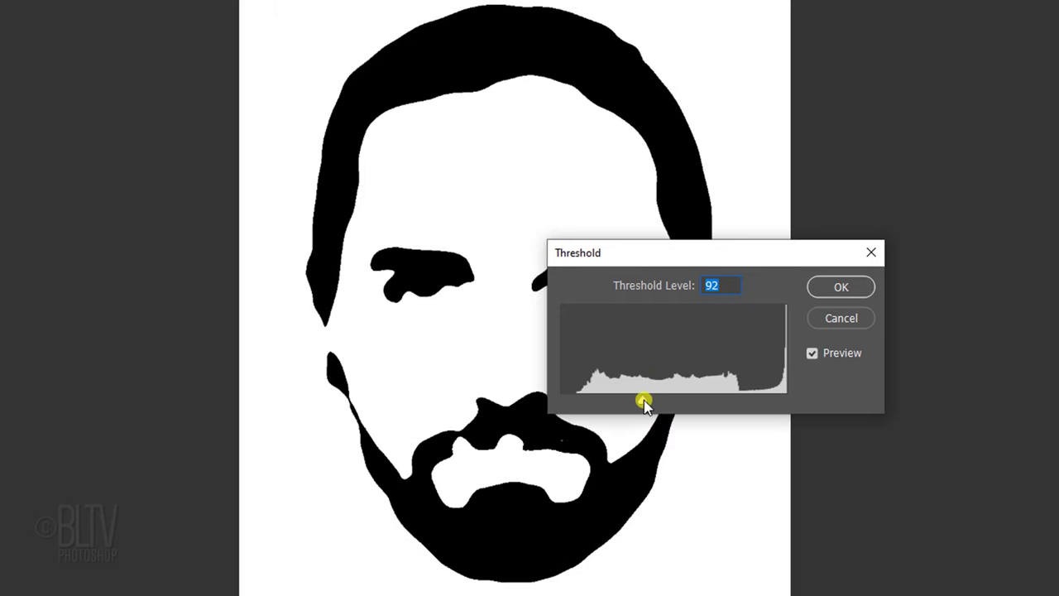
{"action": "left_click", "coordinate": [838, 288]}
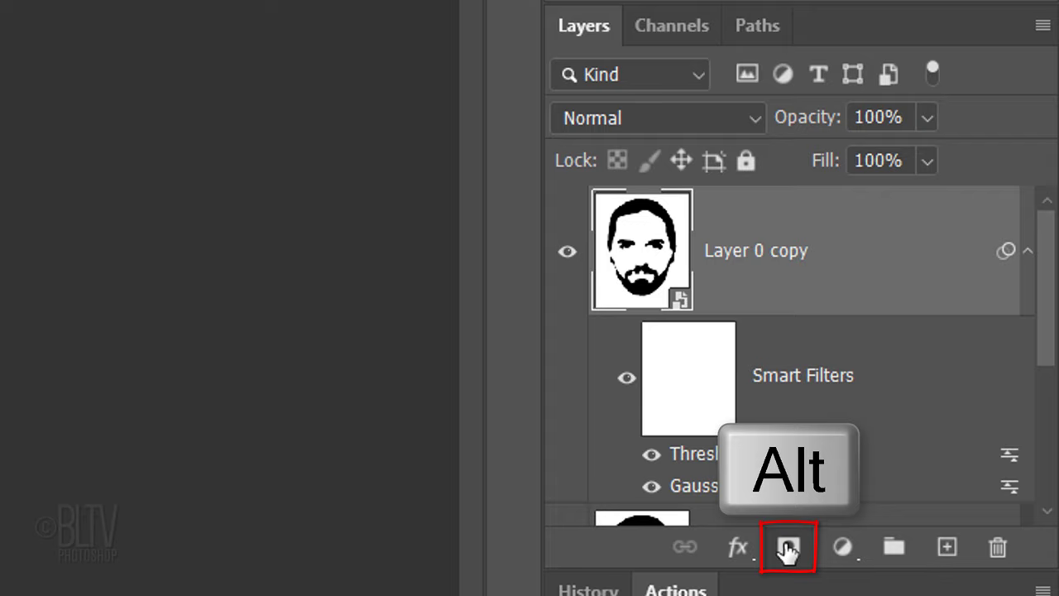
Hide the copy with a black layer mask and set up a 100%-hardness pencil
{"action": "left_click", "coordinate": [788, 548], "text": "alt"}
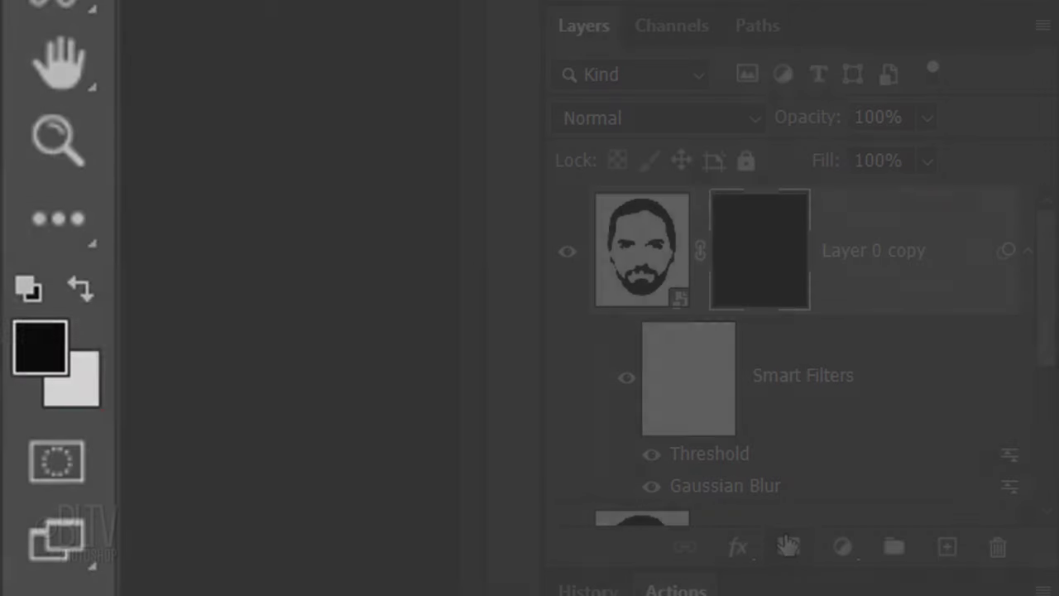
{"action": "key", "text": "x"}
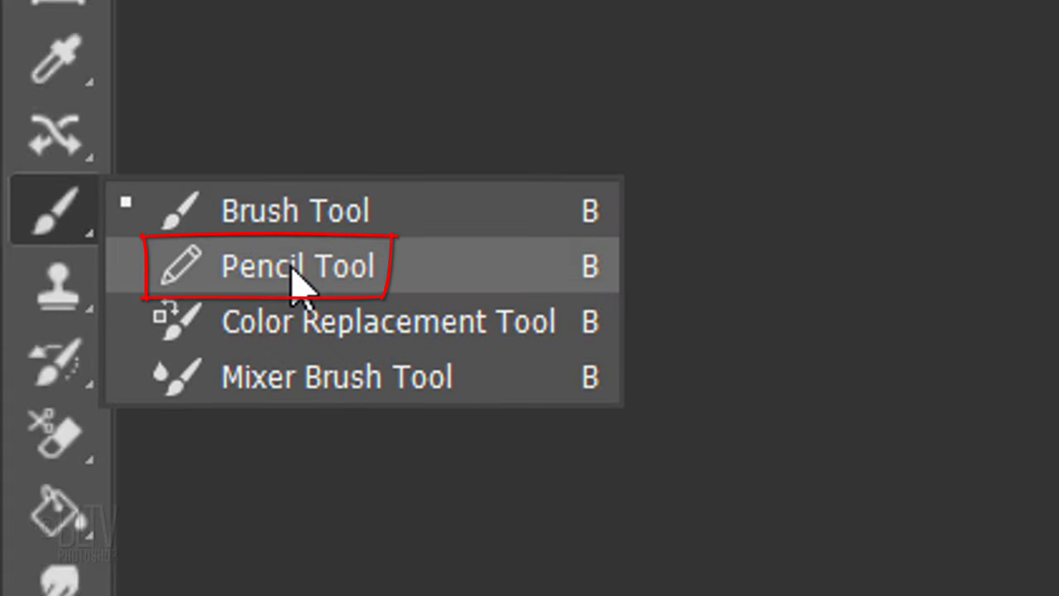
{"action": "left_click", "coordinate": [298, 273]}
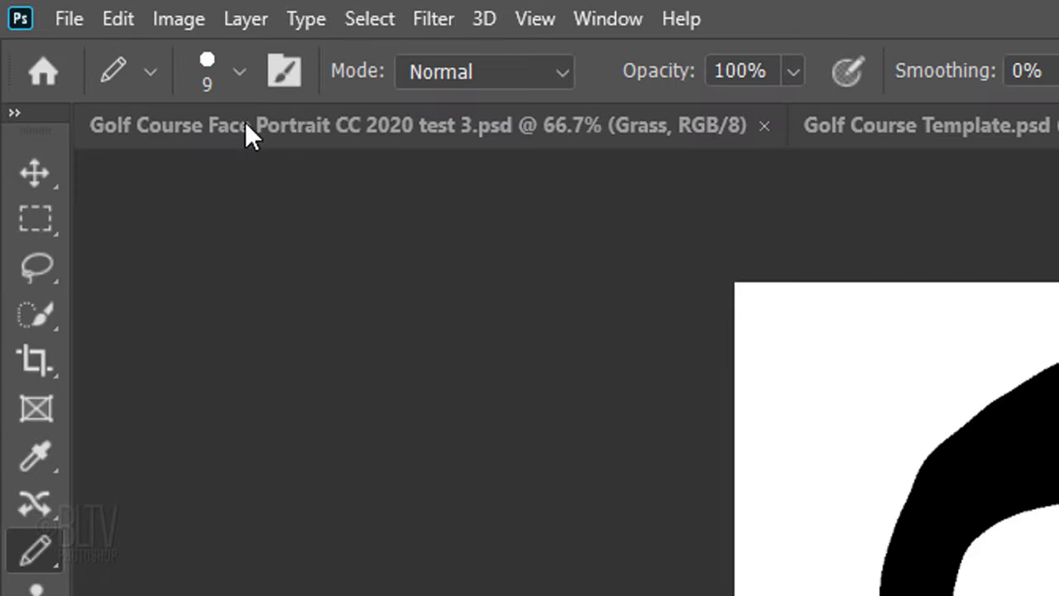
{"action": "left_click", "coordinate": [240, 72]}
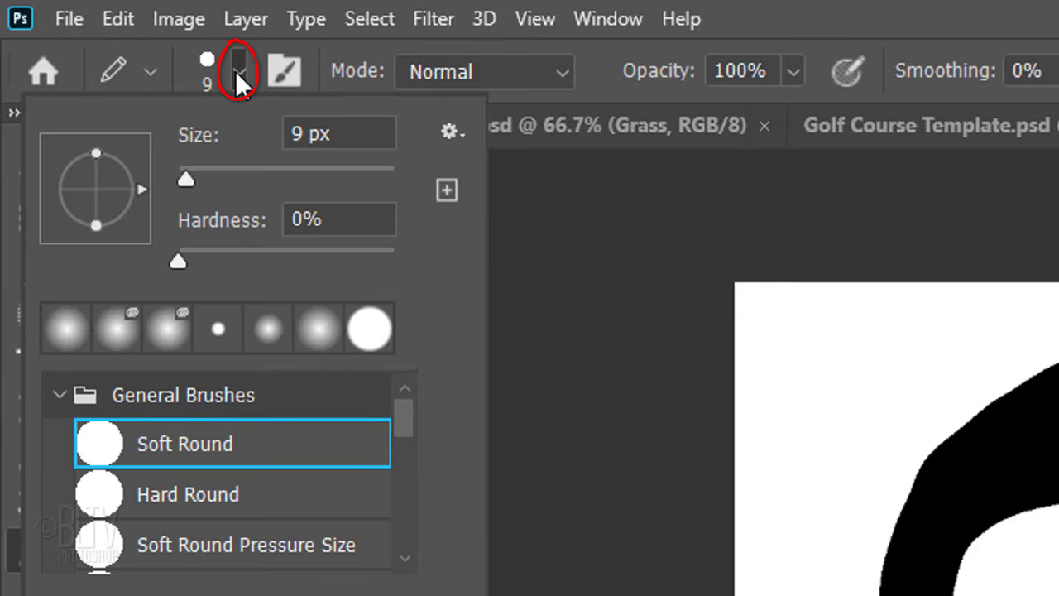
{"action": "left_click_drag", "start_coordinate": [180, 265], "coordinate": [447, 291]}
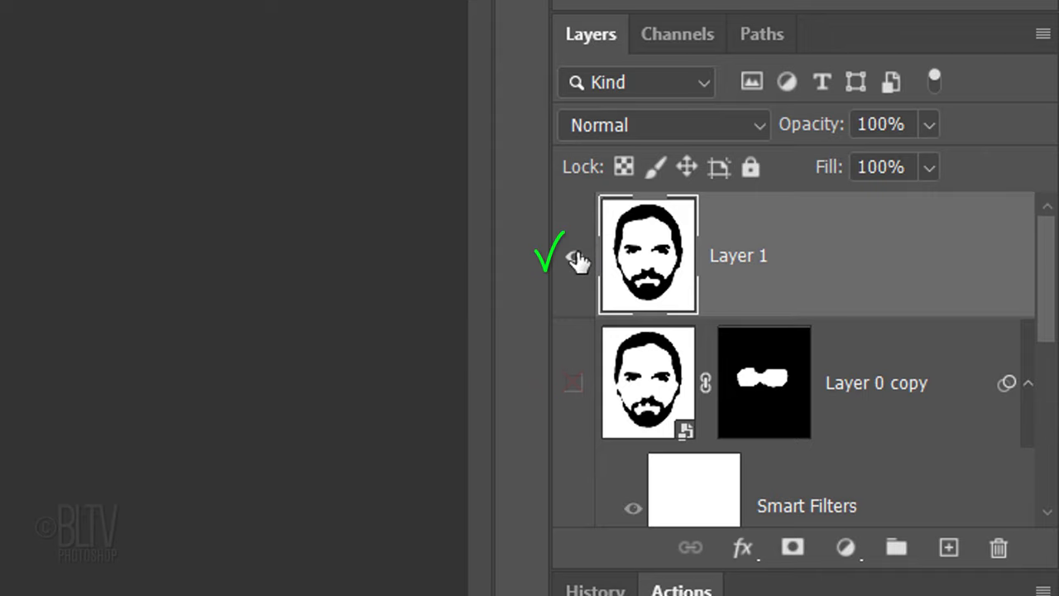
Load the RGB channel's bright areas as a selection and delete the white from Layer 1
{"action": "left_click", "coordinate": [672, 42]}
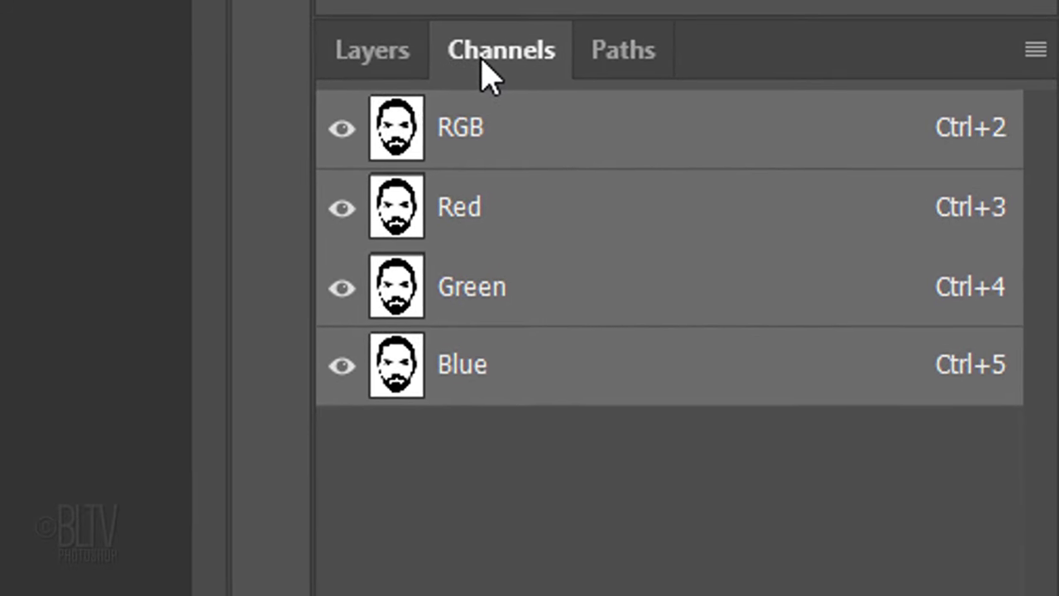
{"action": "left_click", "coordinate": [401, 134], "text": "ctrl"}
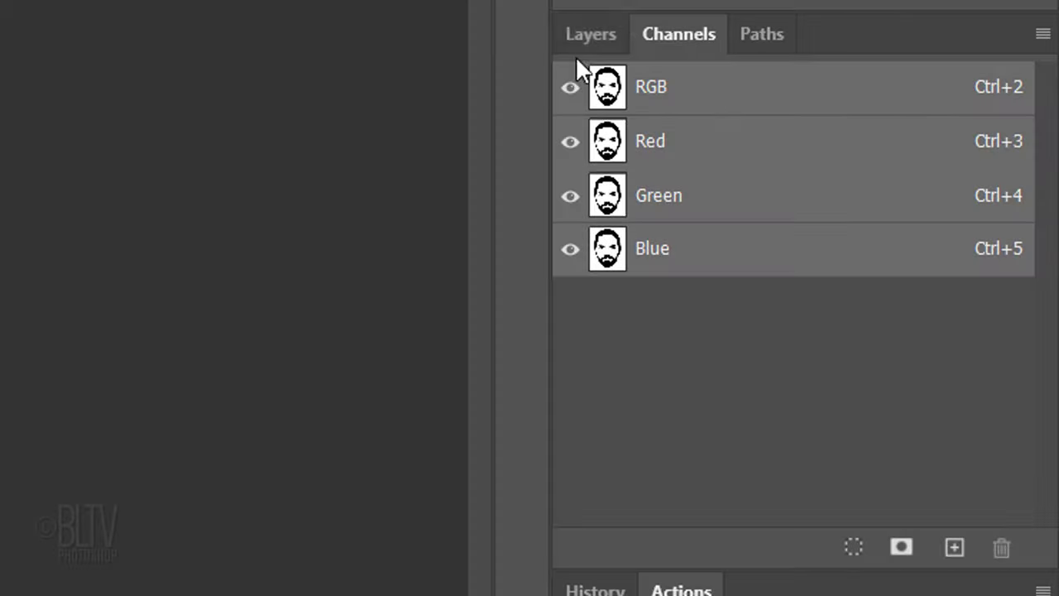
{"action": "left_click", "coordinate": [581, 34]}
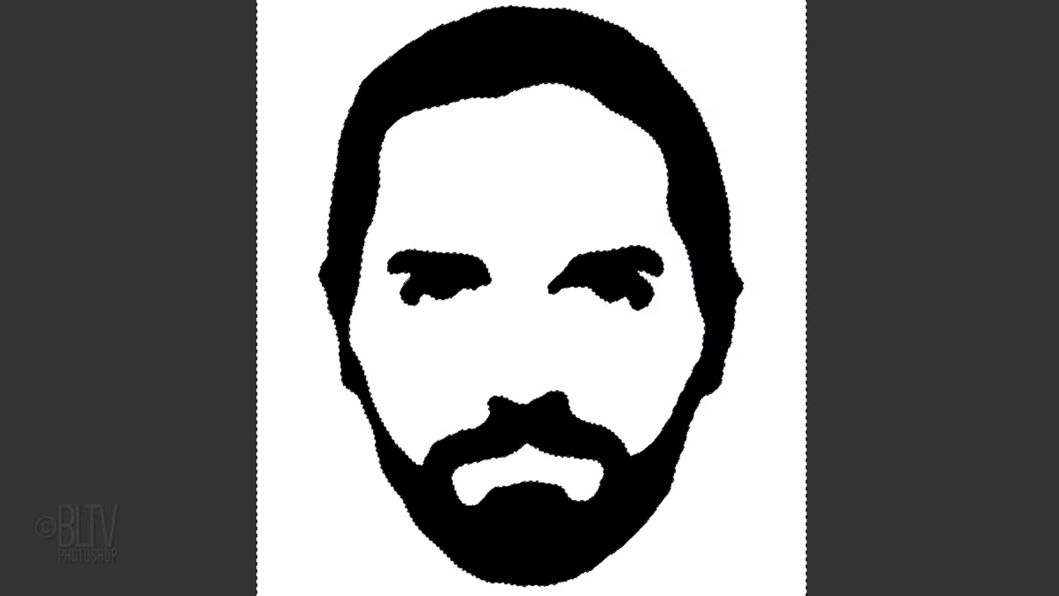
{"action": "key", "text": "Delete"}
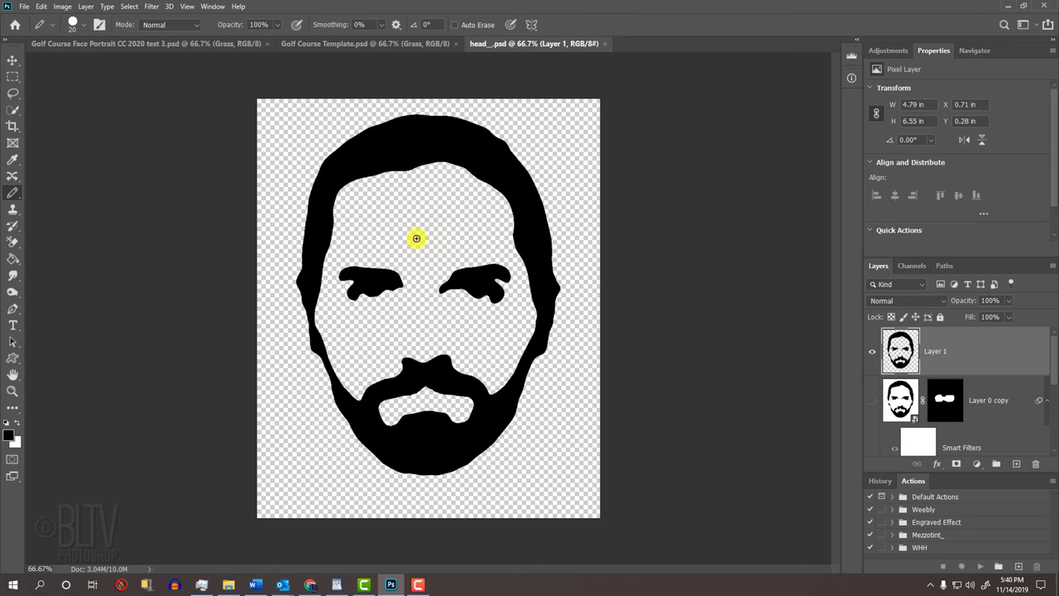
Move the face layer into Golf Course Template.psd and hide the Grass layer
{"action": "key", "text": "v"}
{"action": "left_click_drag", "start_coordinate": [414, 238], "coordinate": [397, 295]}
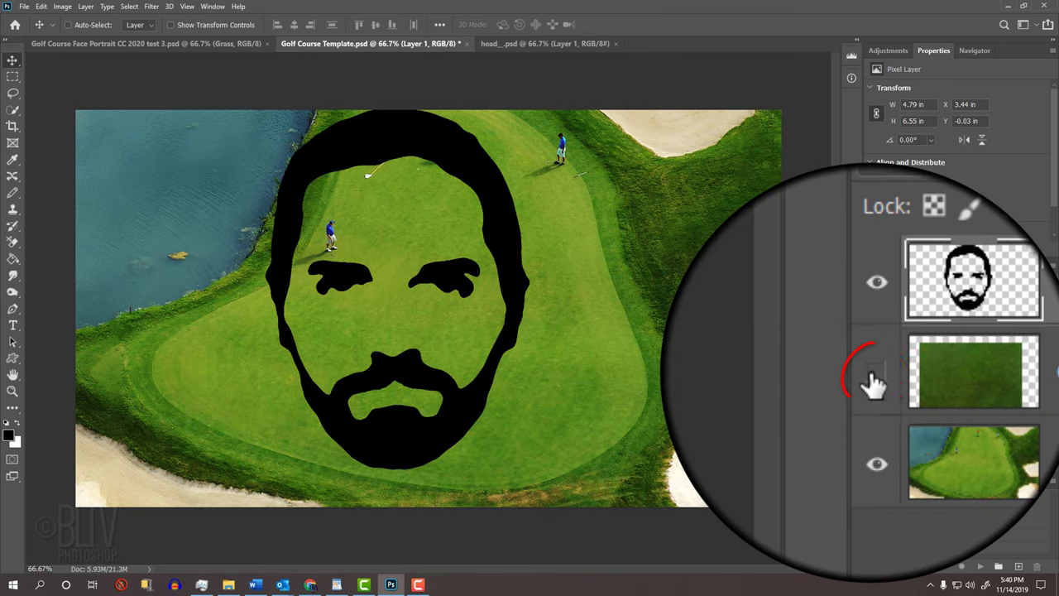
{"action": "left_click", "coordinate": [872, 371]}
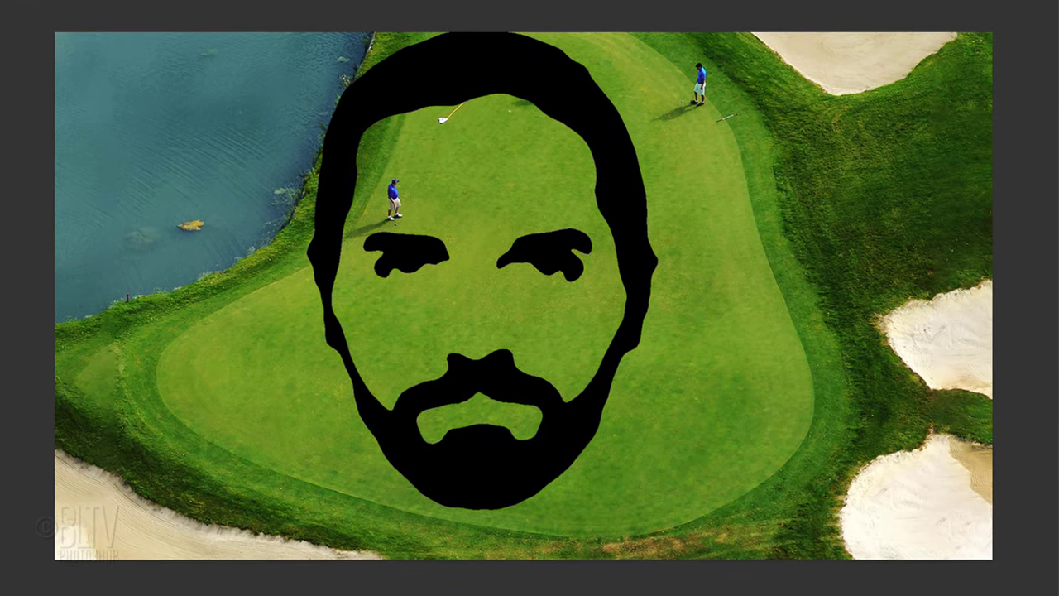
Move the black face to the green's centre and shrink it from centre to about 4.2 × 5.8 in
{"action": "key", "text": "ctrl+t"}
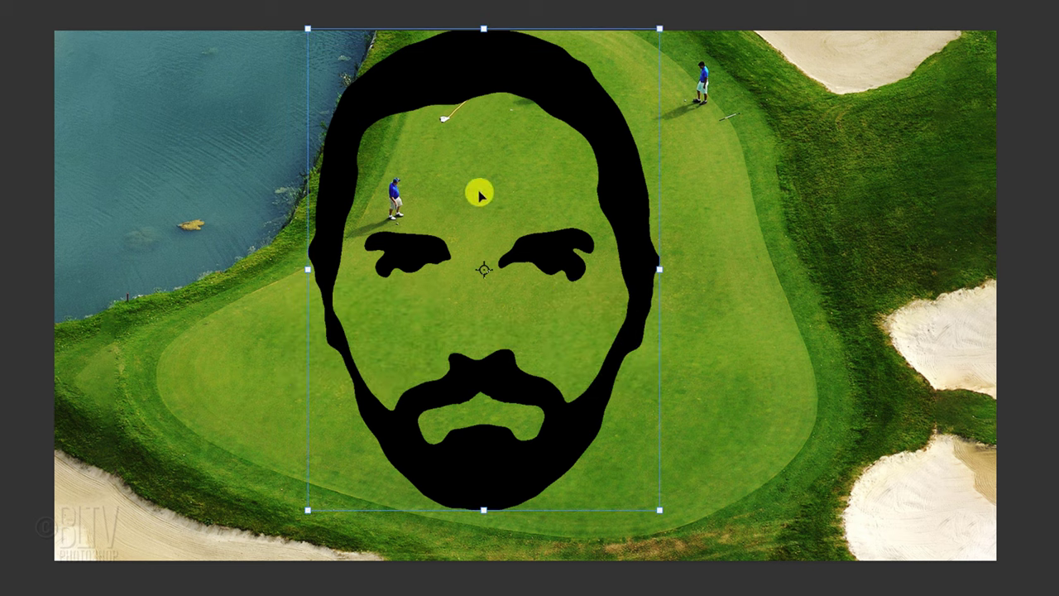
{"action": "left_click_drag", "start_coordinate": [480, 192], "coordinate": [564, 214]}
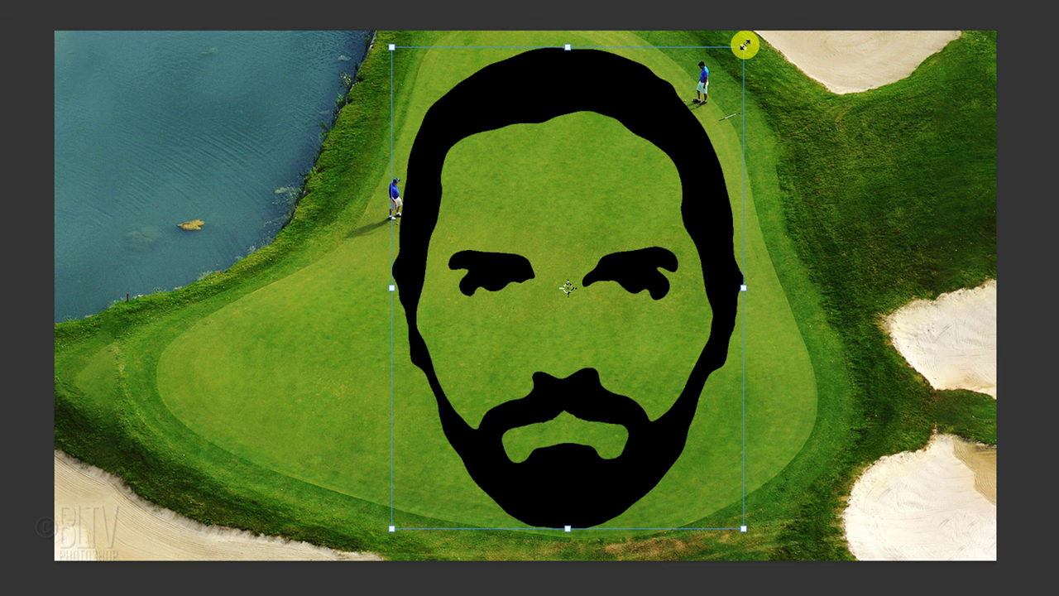
{"action": "key", "text": "alt+shift"}
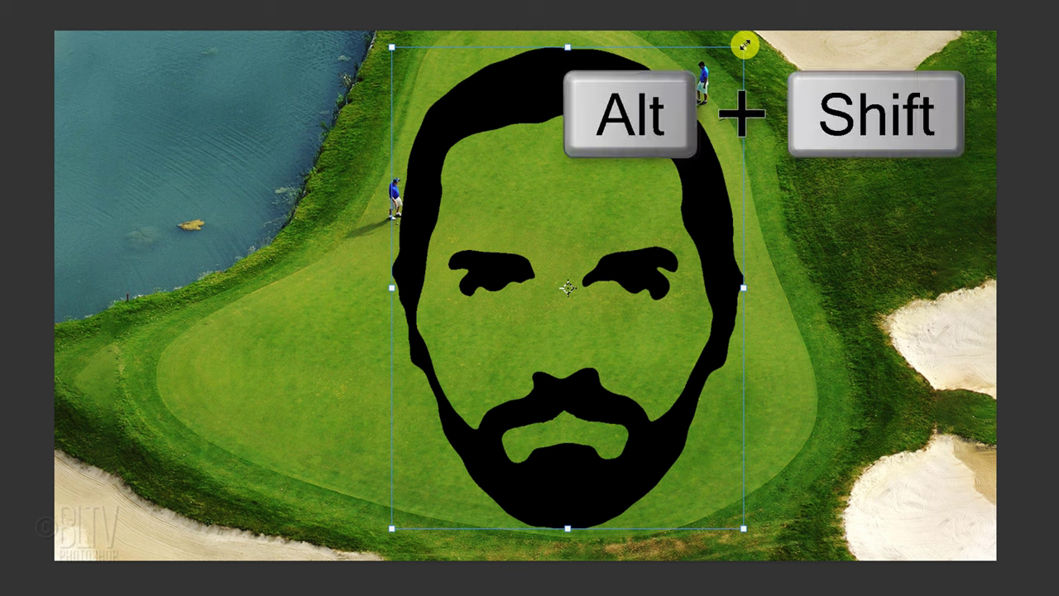
{"action": "left_click_drag", "start_coordinate": [744, 45], "coordinate": [732, 77]}
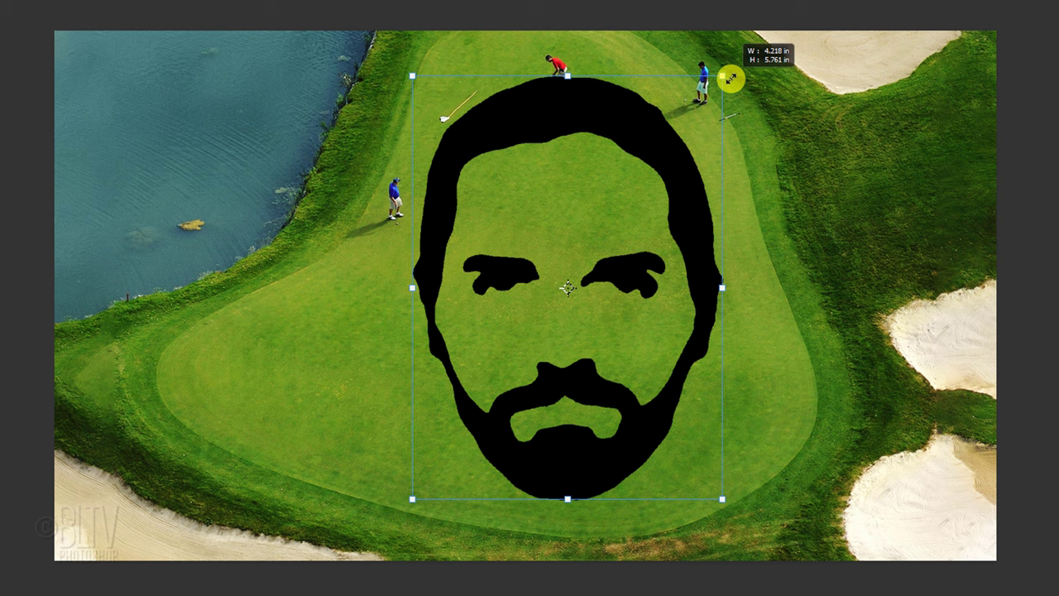
{"action": "key", "text": "alt"}
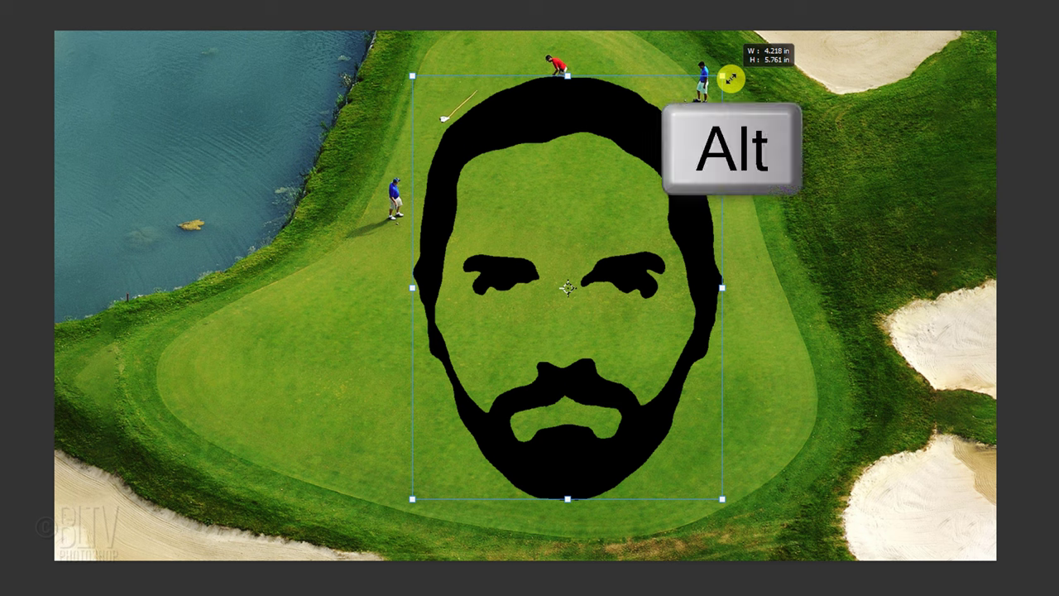
{"action": "left_click_drag", "start_coordinate": [594, 184], "coordinate": [605, 208]}
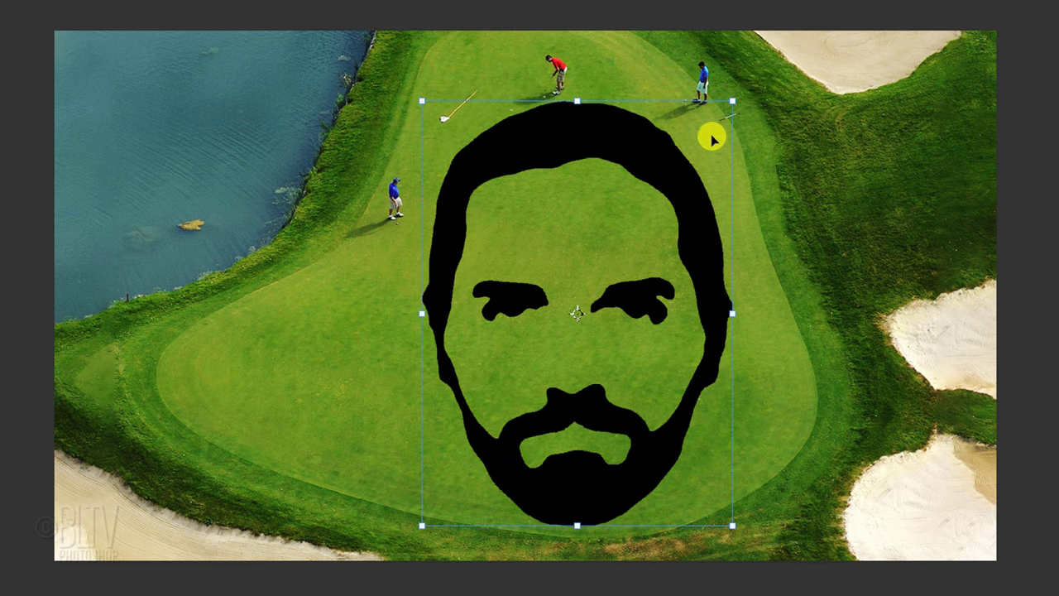
{"action": "left_click_drag", "start_coordinate": [732, 102], "coordinate": [712, 117]}
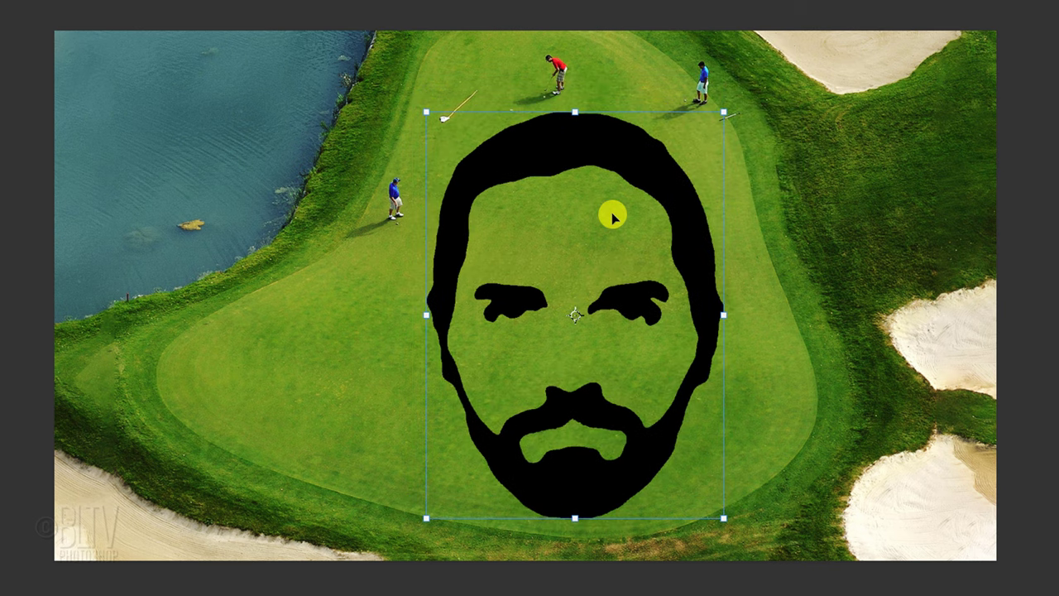
{"action": "key", "text": "Return"}
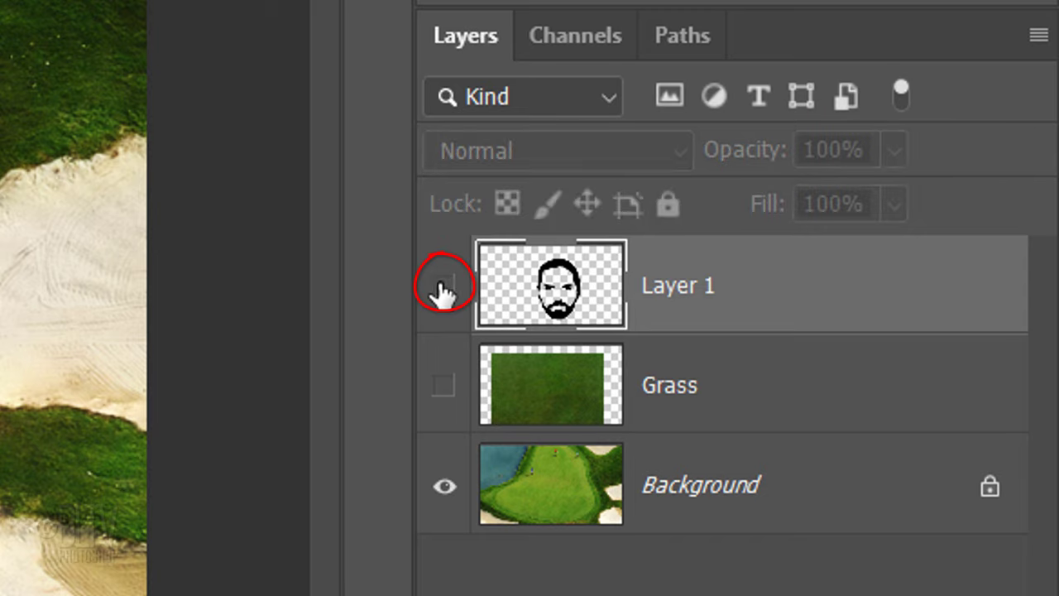
Copy the face-shaped grass into new Layer 2, hide Grass, and select black Layer 1
{"action": "left_click", "coordinate": [445, 385]}
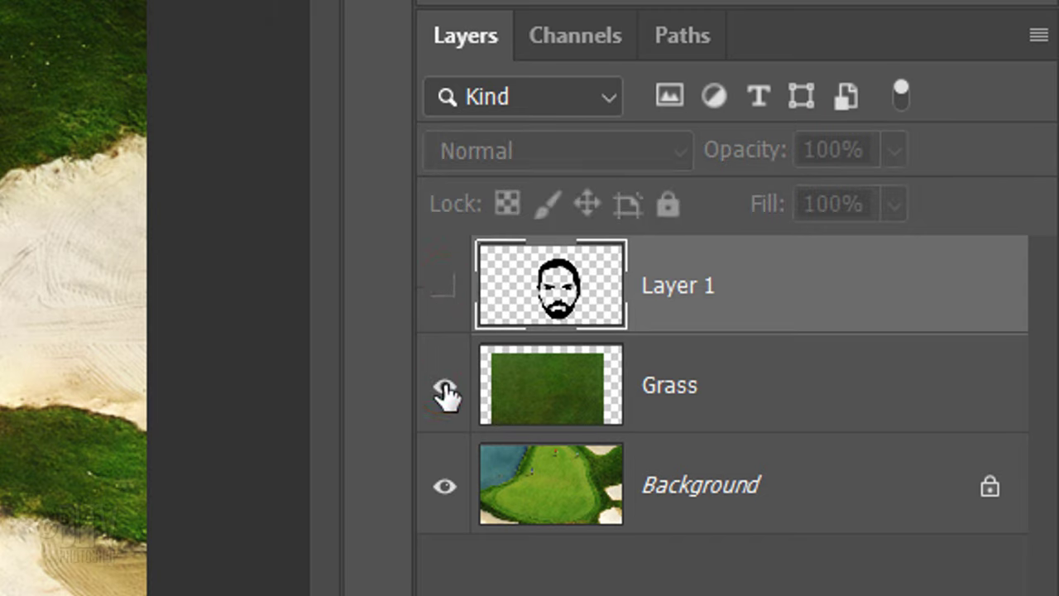
{"action": "left_click", "coordinate": [532, 397]}
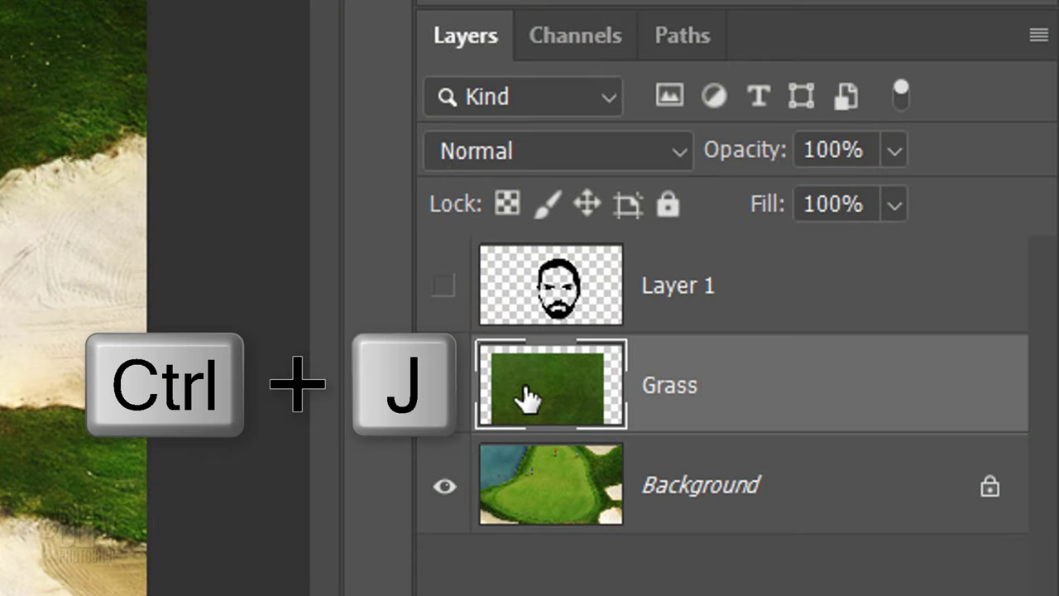
{"action": "key", "text": "ctrl+j"}
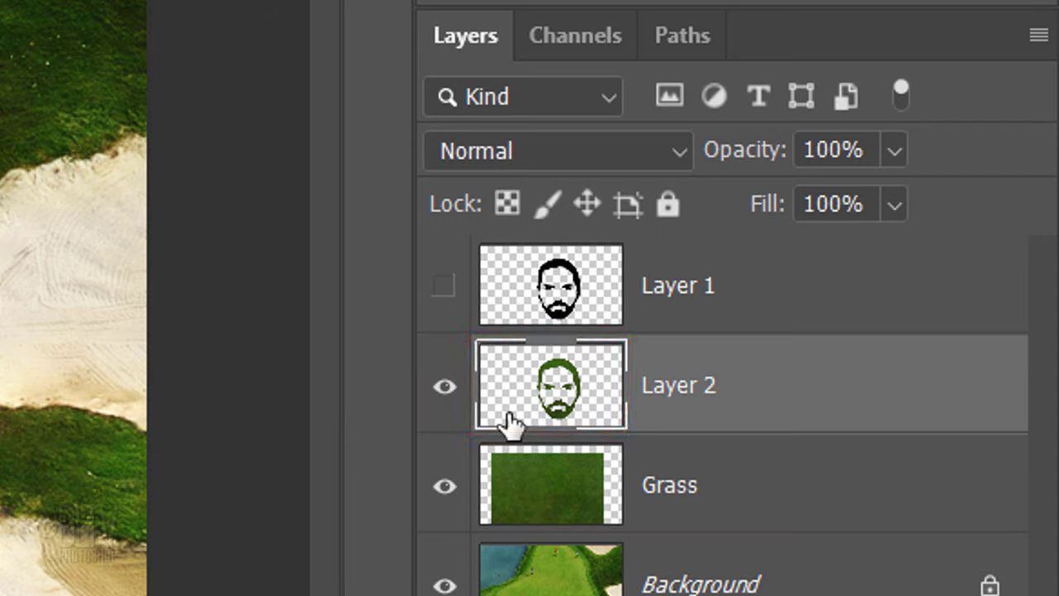
{"action": "left_click", "coordinate": [447, 484]}
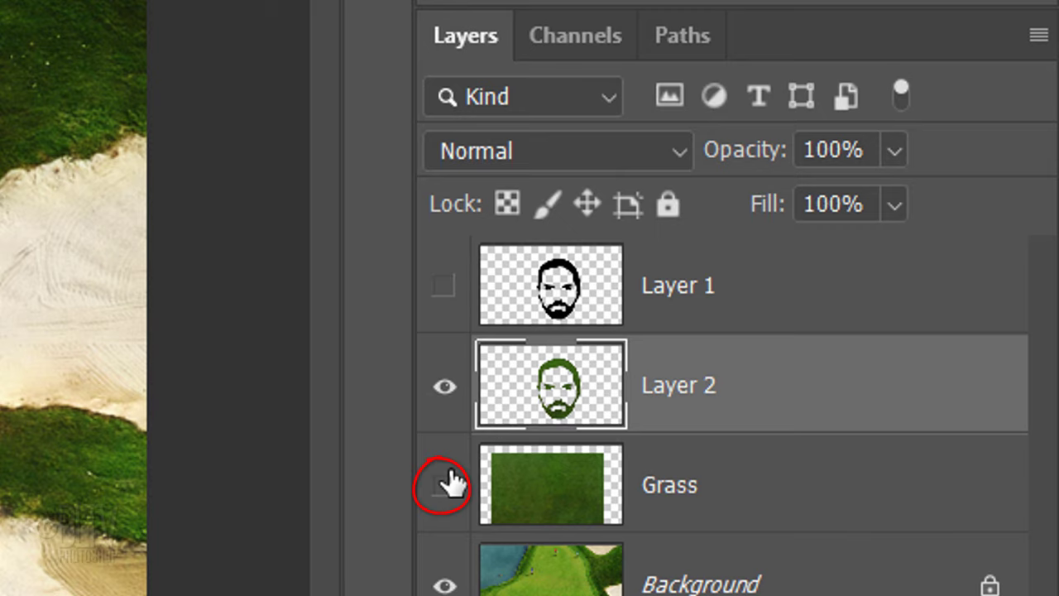
{"action": "left_click", "coordinate": [549, 286]}
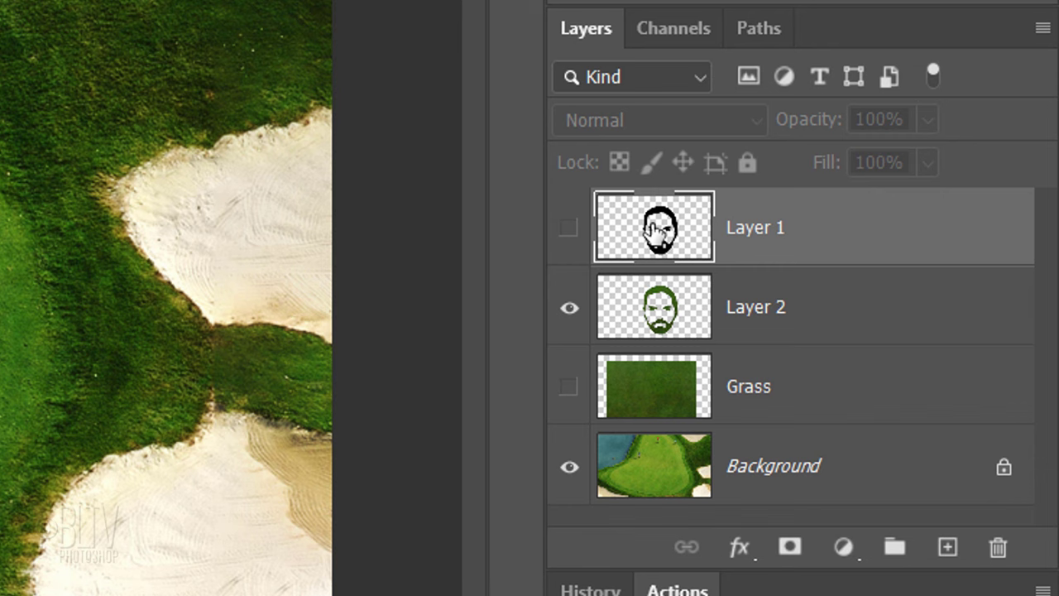
Delete black Layer 1 and give Layer 2 an Inner Bevel: 200% depth, 2 px size, 4 px soften
{"action": "key", "text": "Delete"}
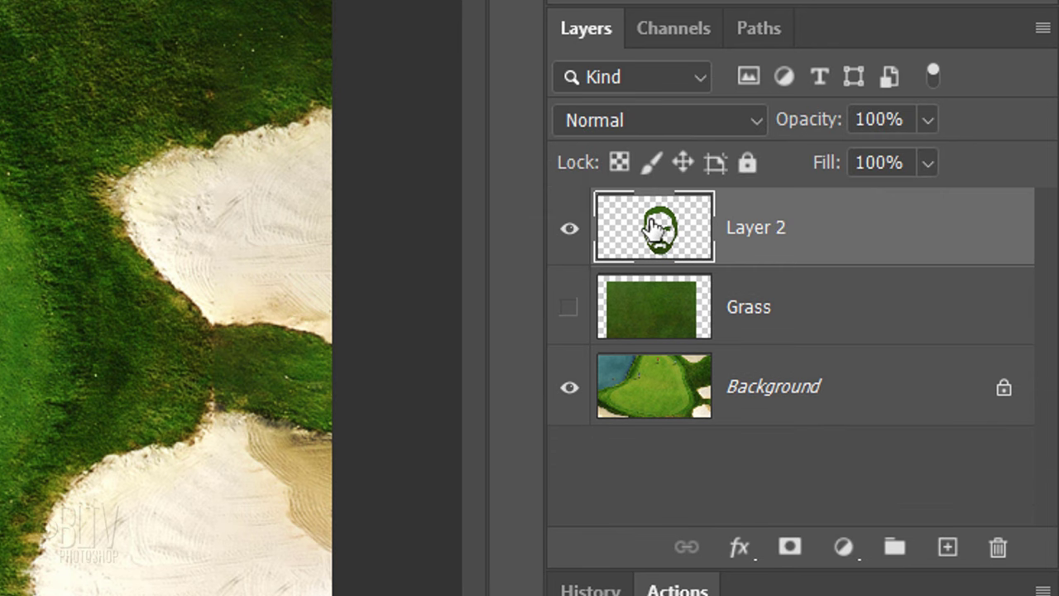
{"action": "double_click", "coordinate": [658, 225]}
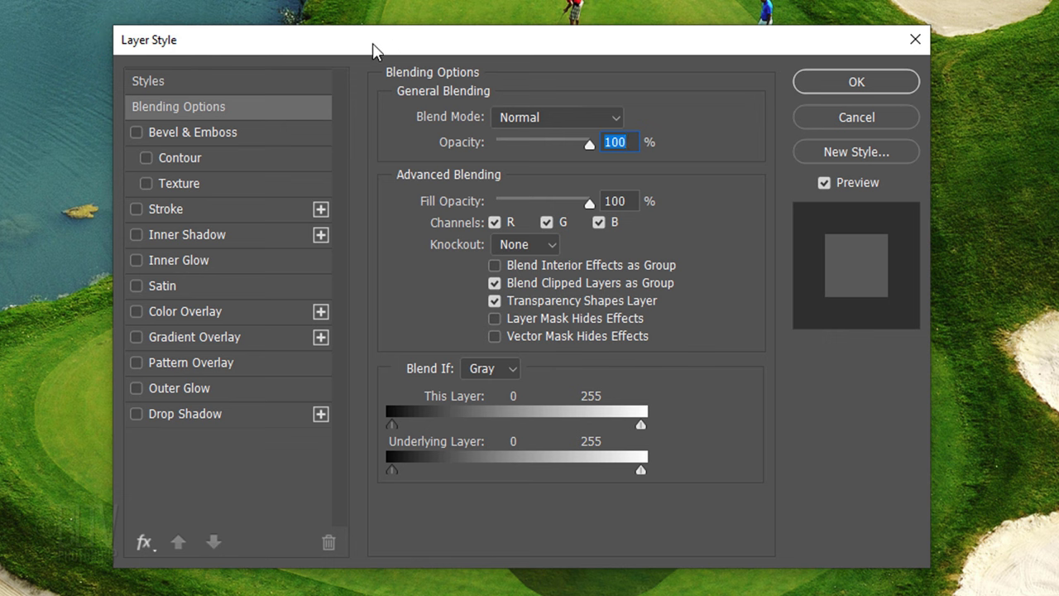
{"action": "left_click_drag", "start_coordinate": [371, 47], "coordinate": [644, 80]}
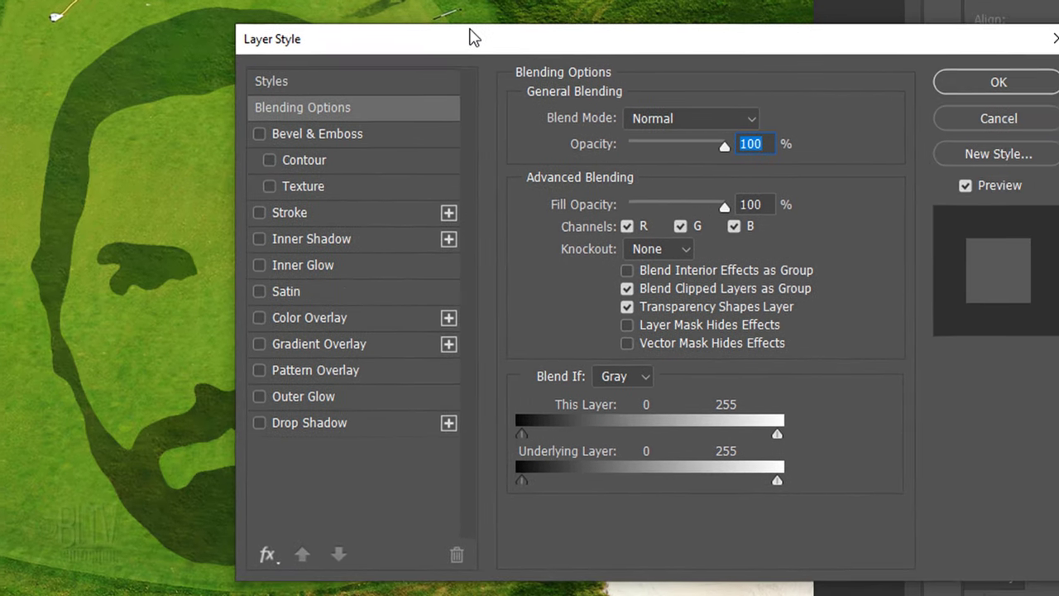
{"action": "left_click", "coordinate": [298, 132]}
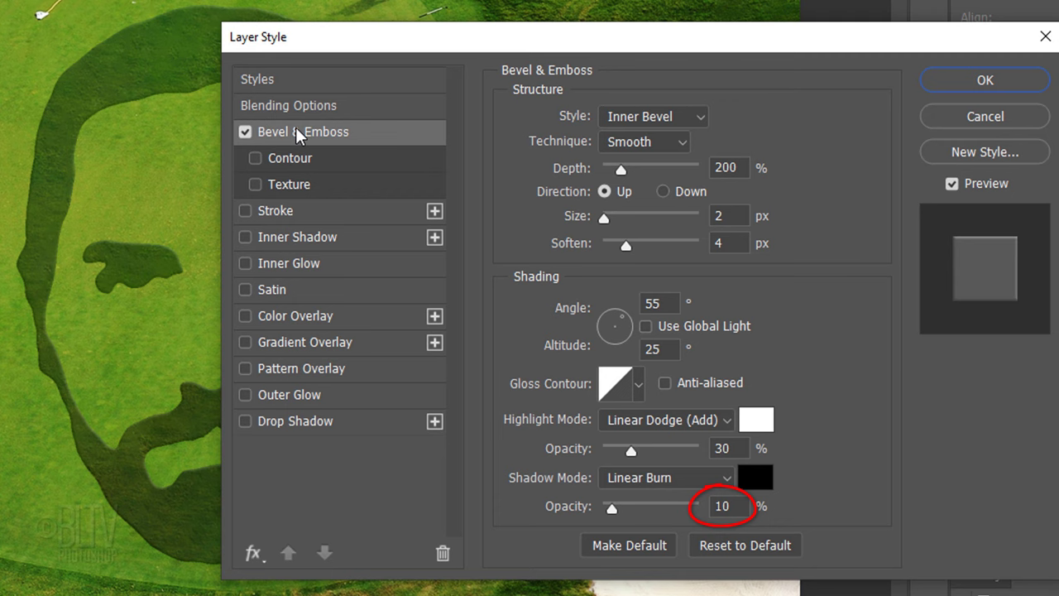
Add a Color Burn drop shadow at 10% opacity, 35°, 4 px distance, 6 px size
{"action": "left_click", "coordinate": [274, 420]}
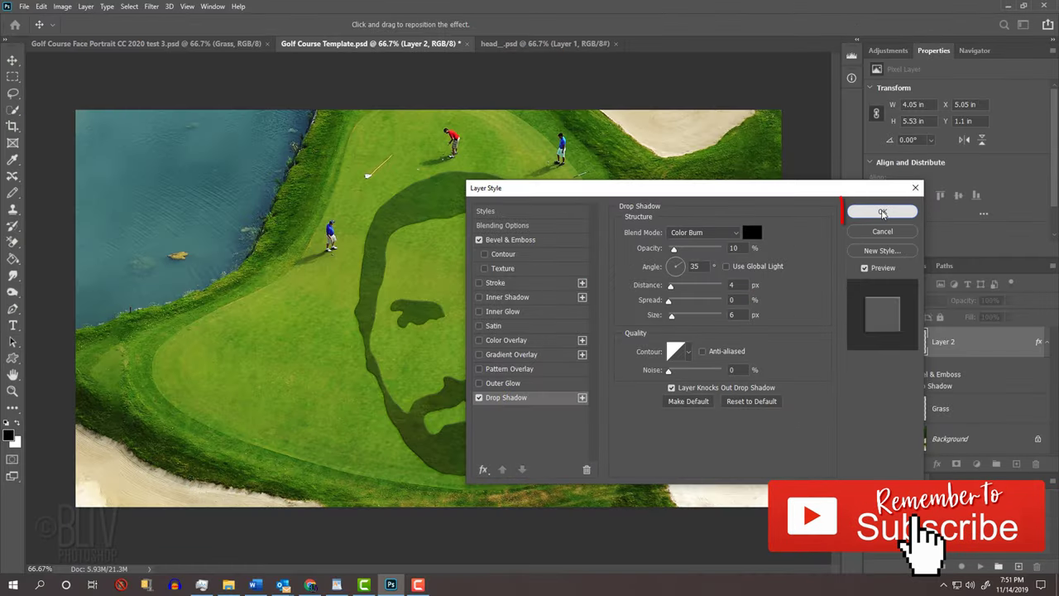
Apply the bevel and shadow effects and start a Perspective transform on the grass face
{"action": "left_click", "coordinate": [883, 213]}
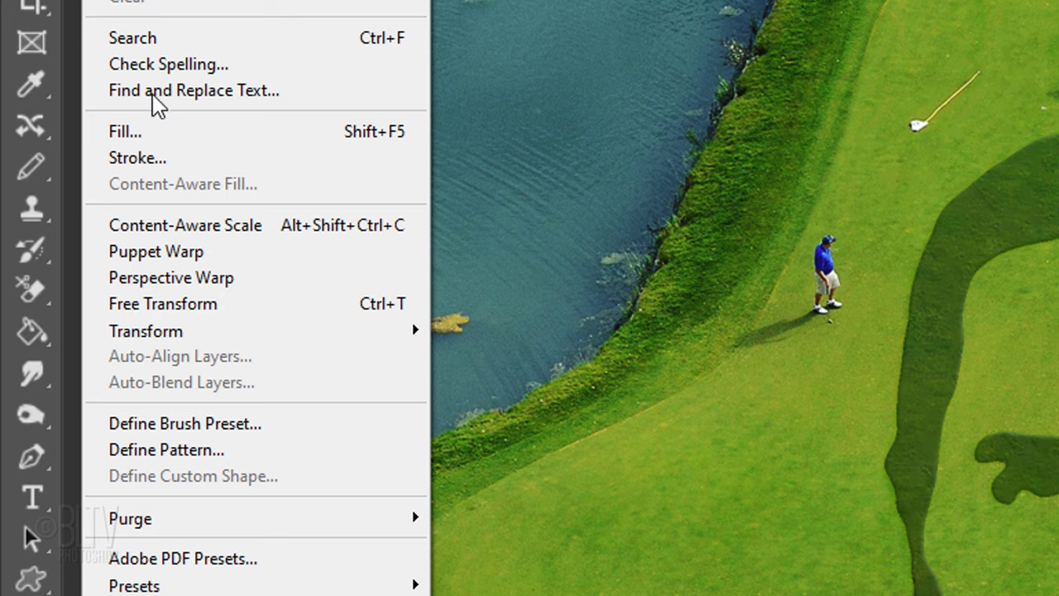
{"action": "mouse_move", "coordinate": [148, 341]}
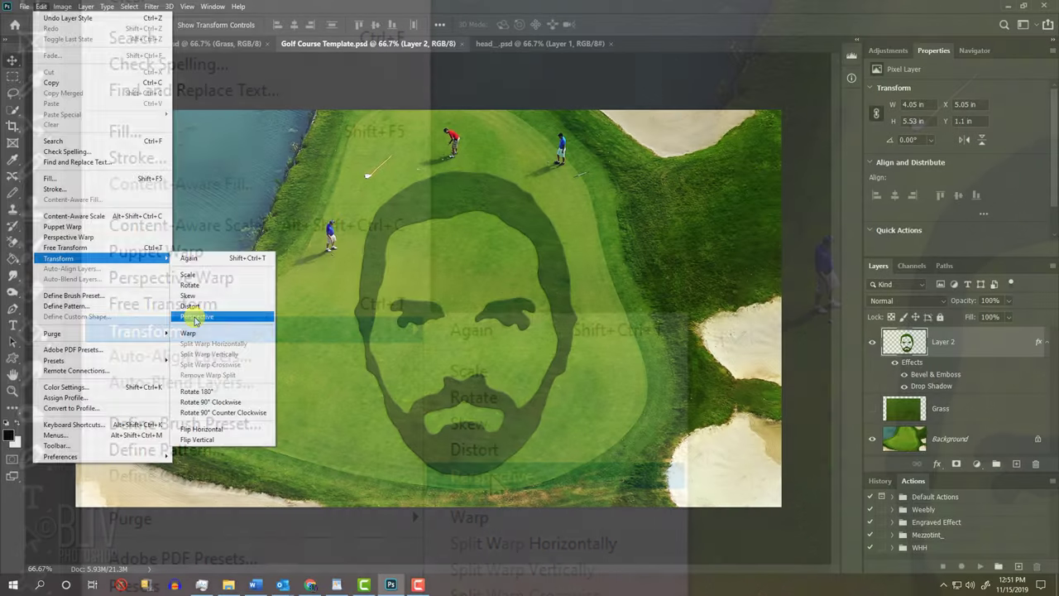
{"action": "left_click", "coordinate": [493, 478]}
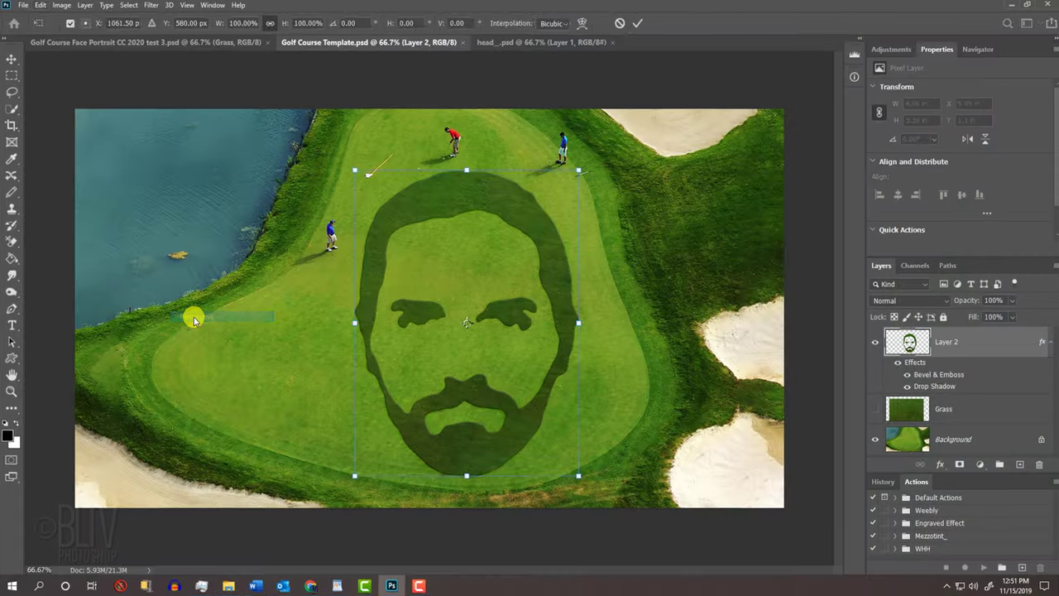